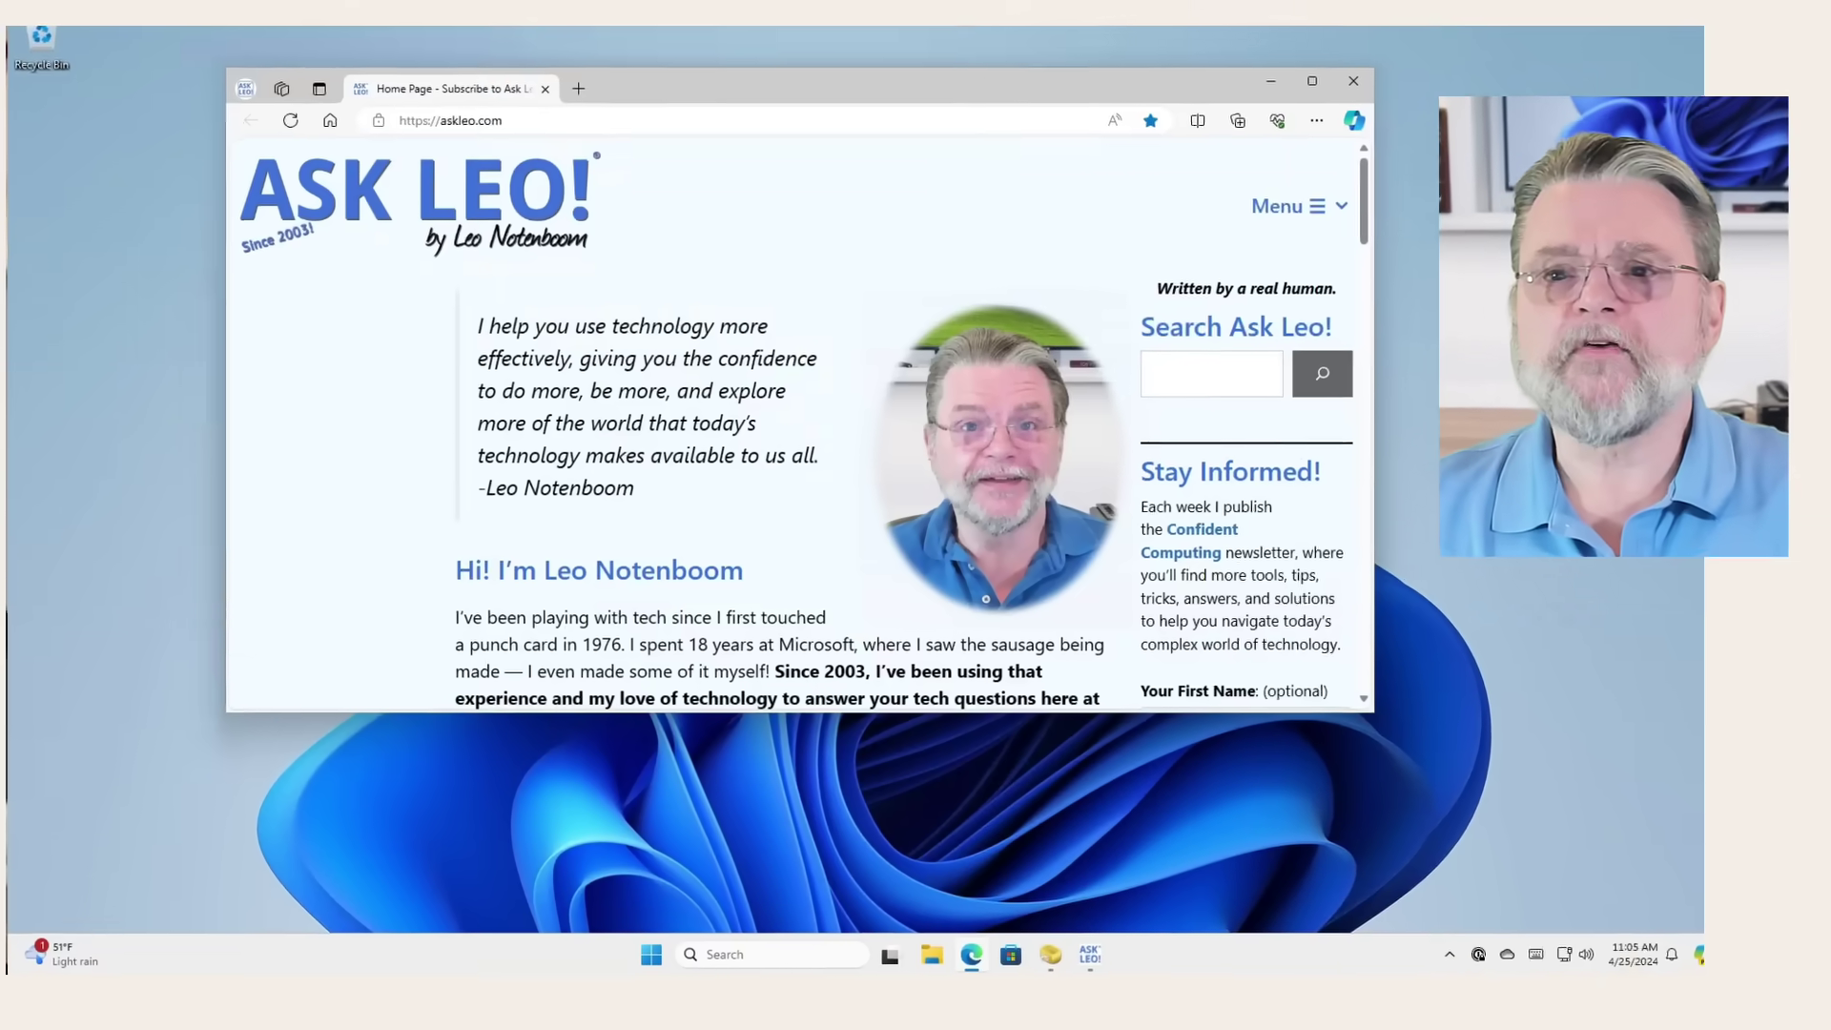
# Load google.com and run a Google search for 'coffee makers'
pyautogui.click(676, 103)
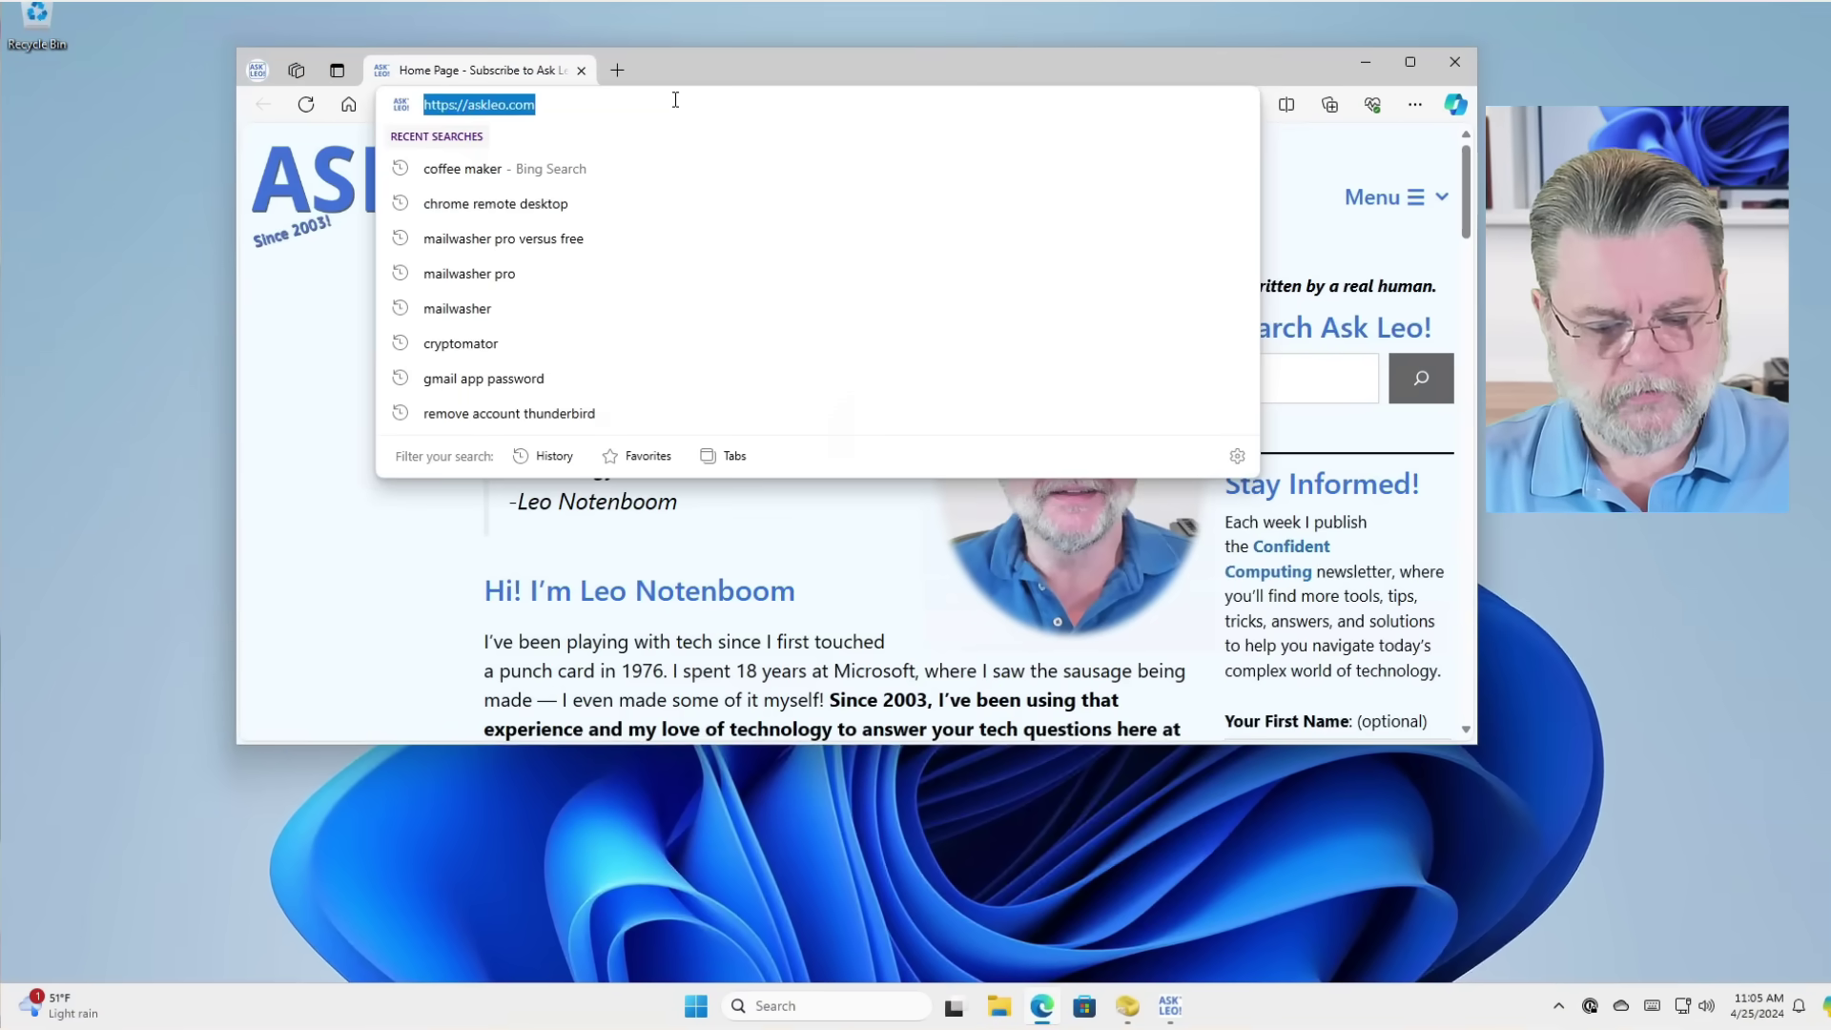
pyautogui.write('google.com')
pyautogui.press('Return')
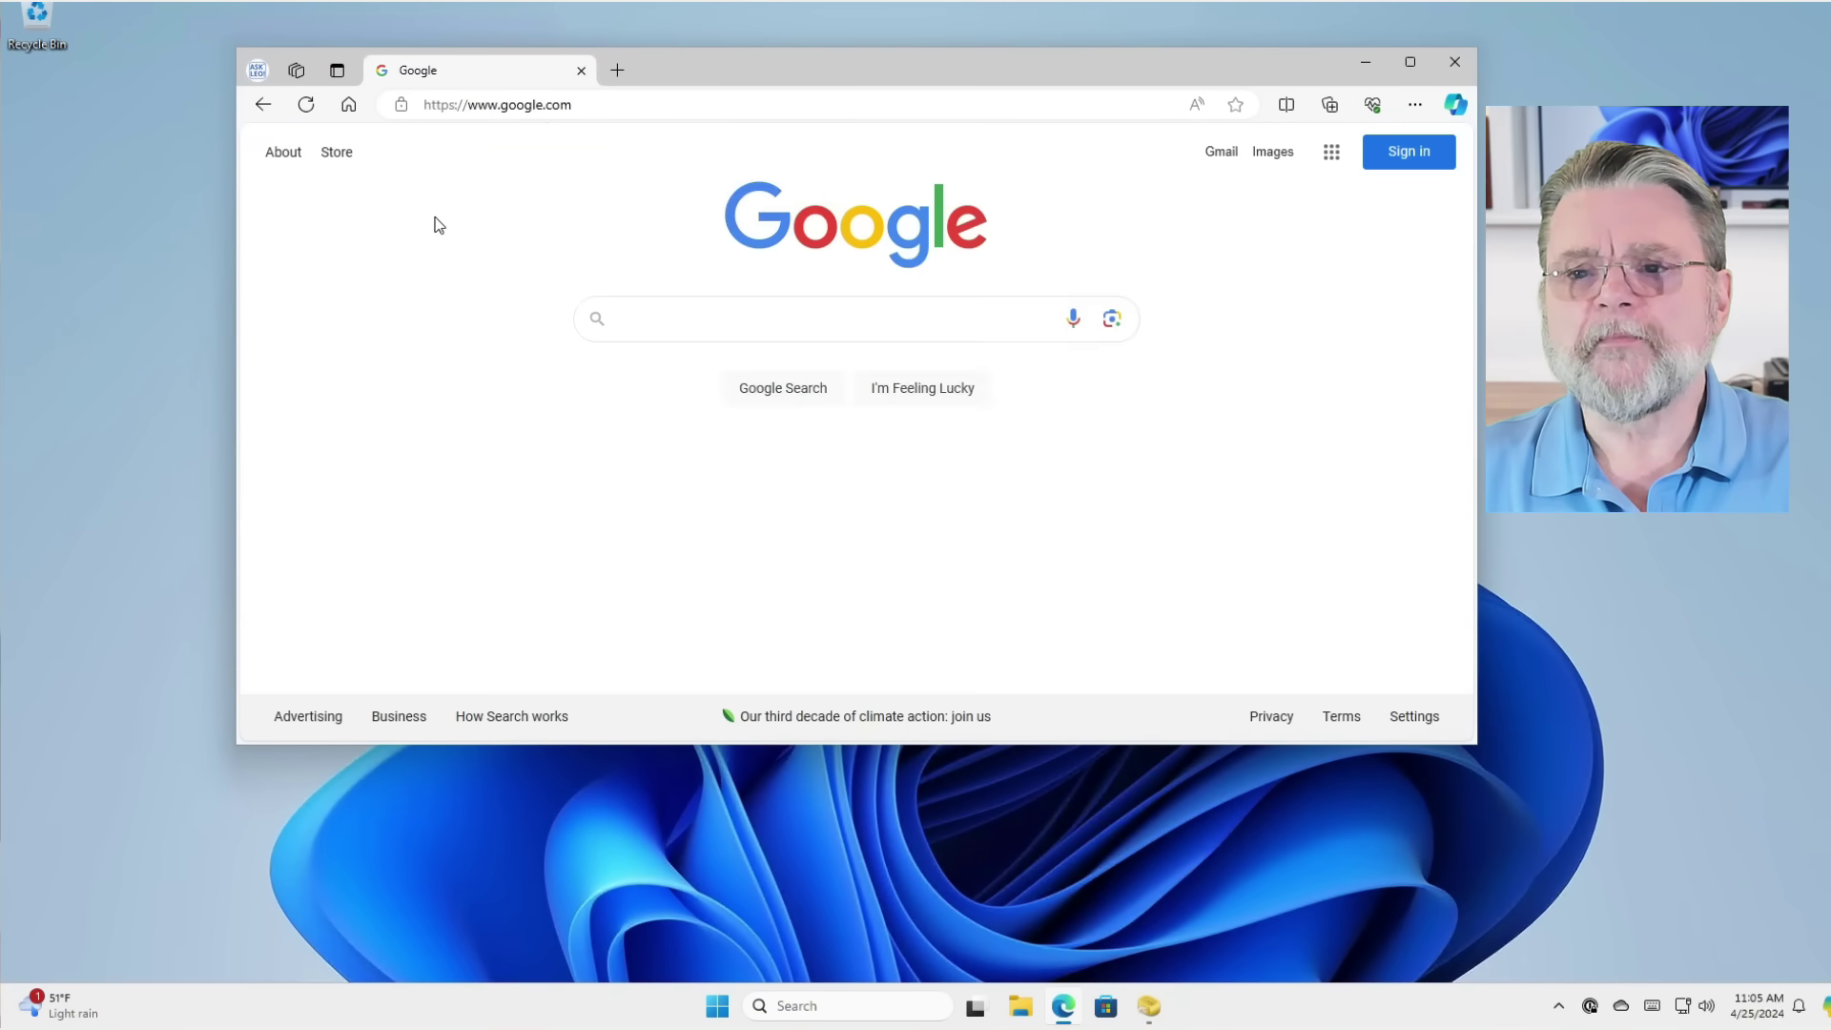
pyautogui.click(727, 321)
pyautogui.write('c')
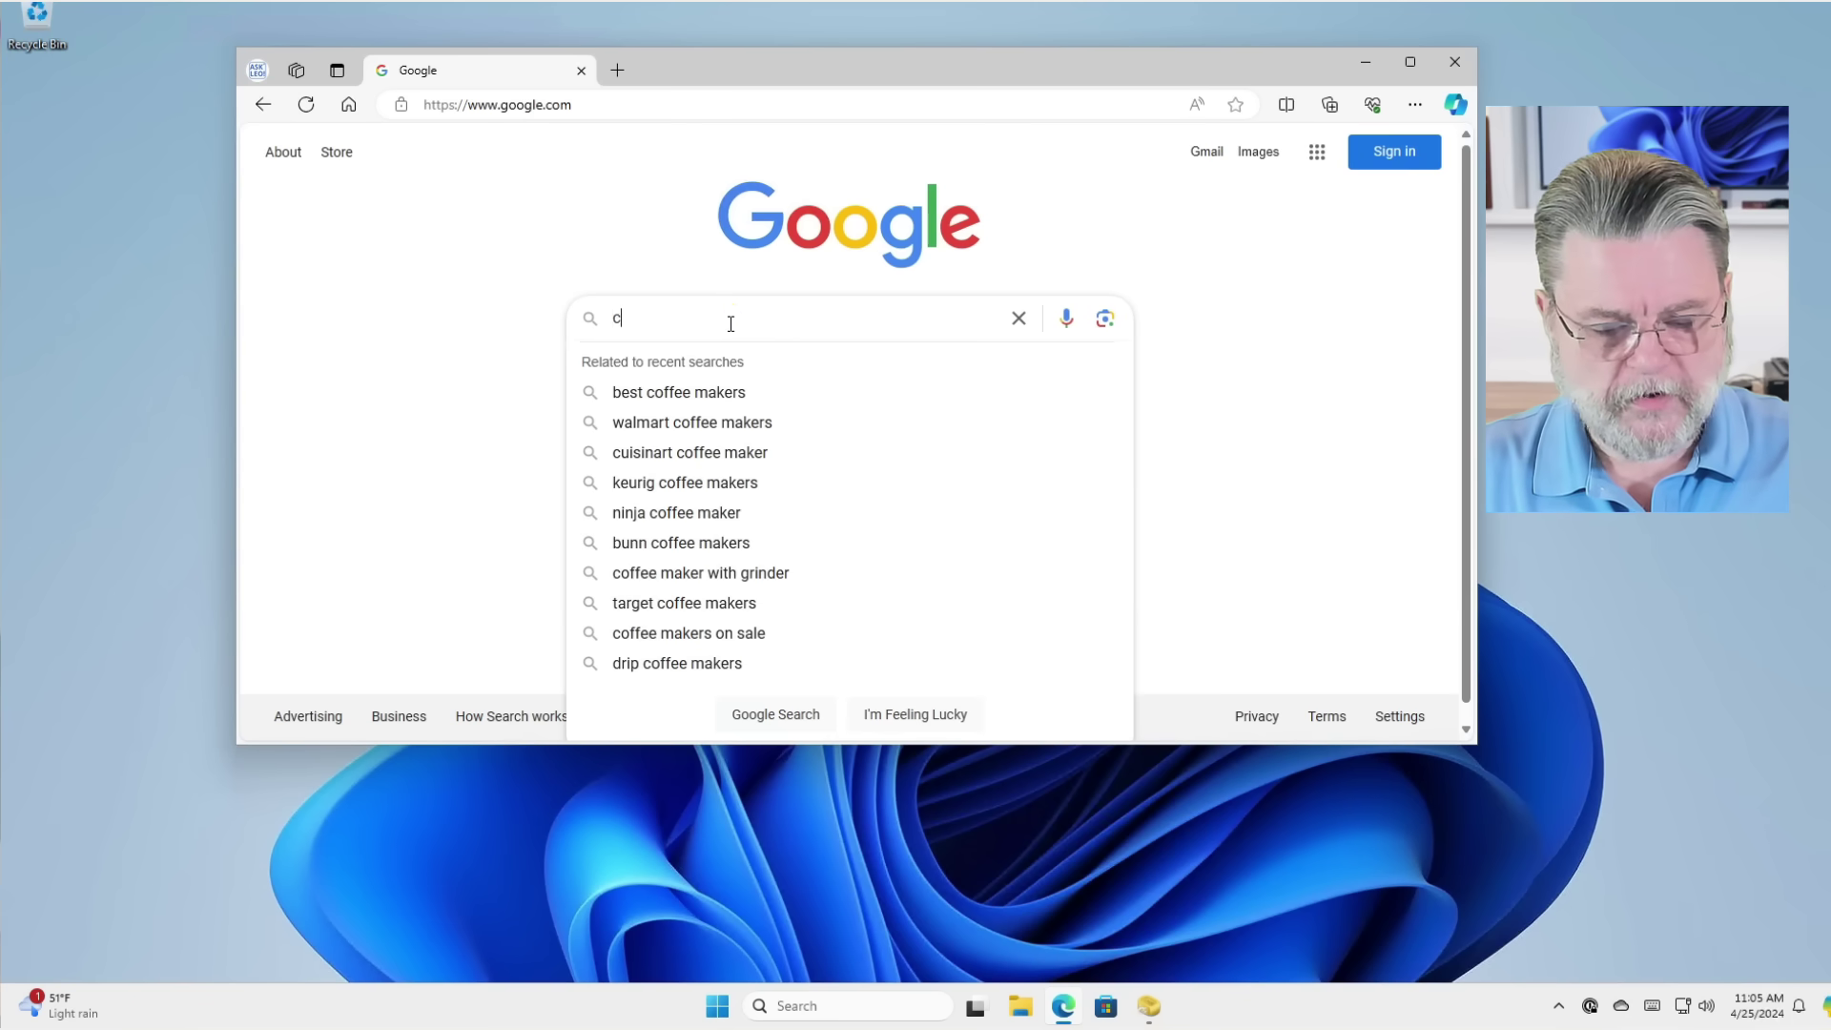
pyautogui.write('offee makers')
pyautogui.press('Return')
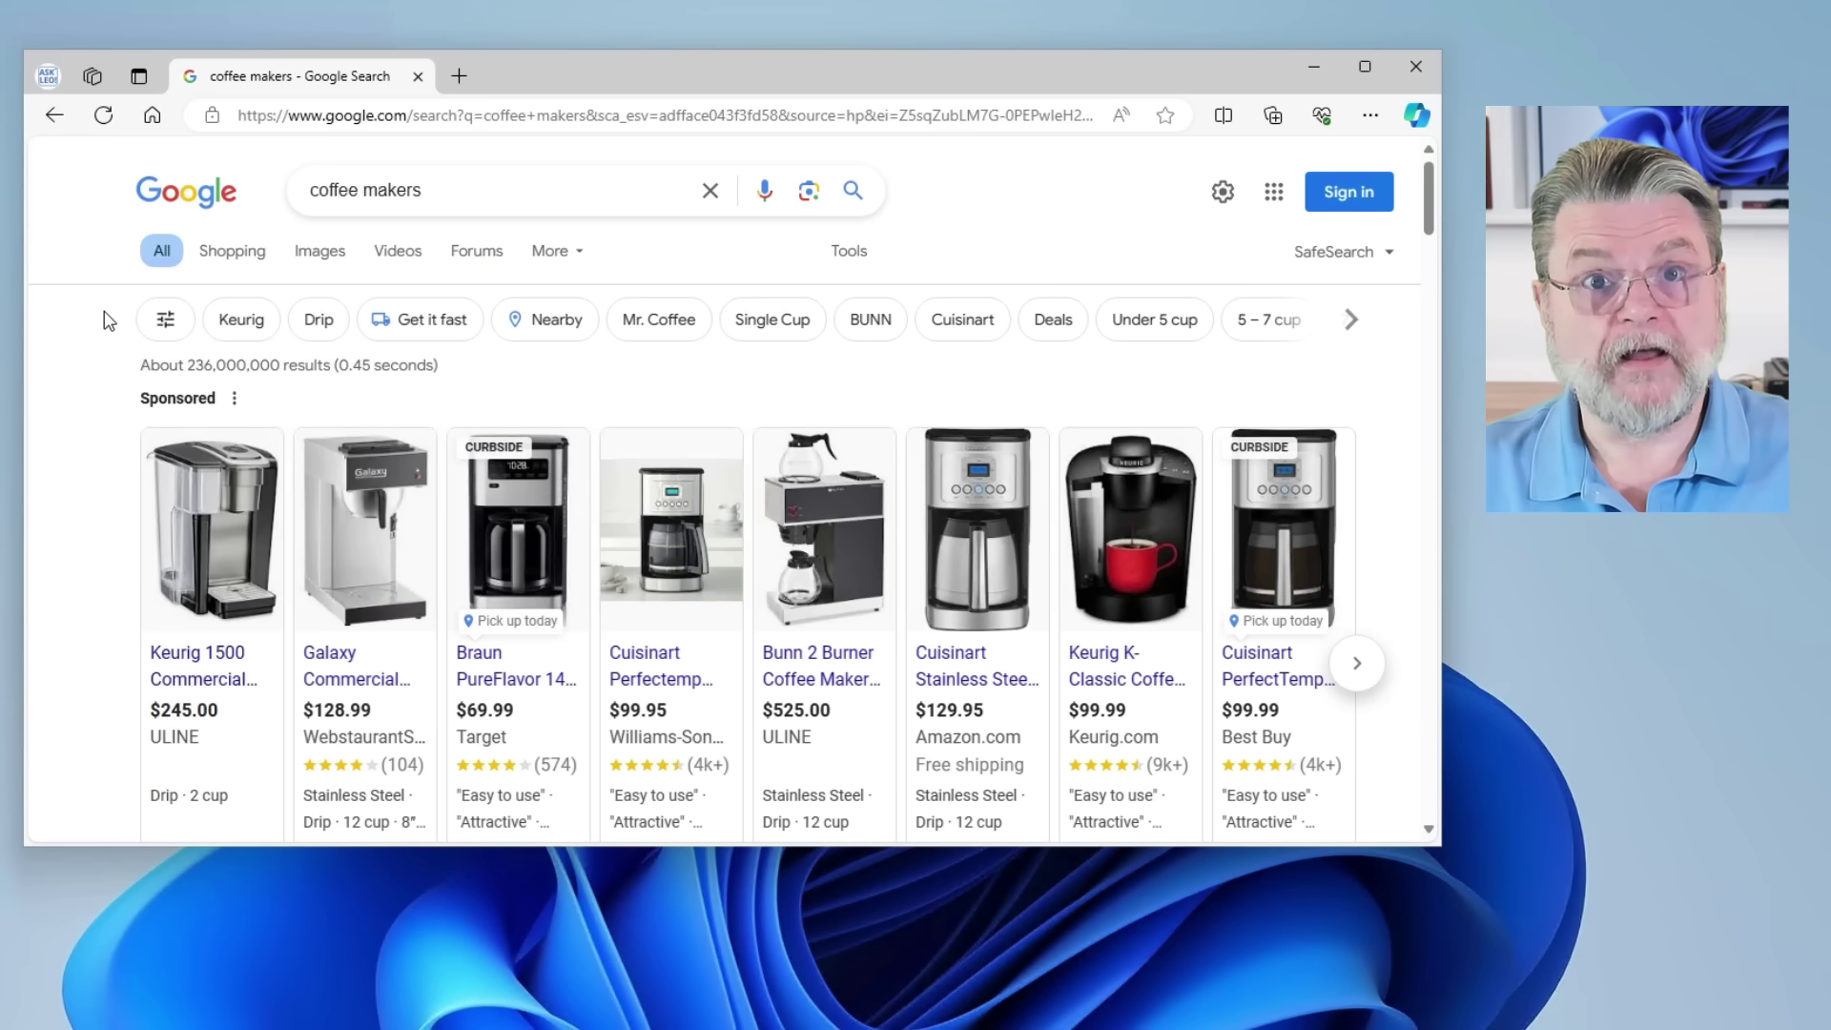
pyautogui.scroll(-2, 80, 330)
pyautogui.scroll(-1, 81, 329)
pyautogui.scroll(-1, 81, 337)
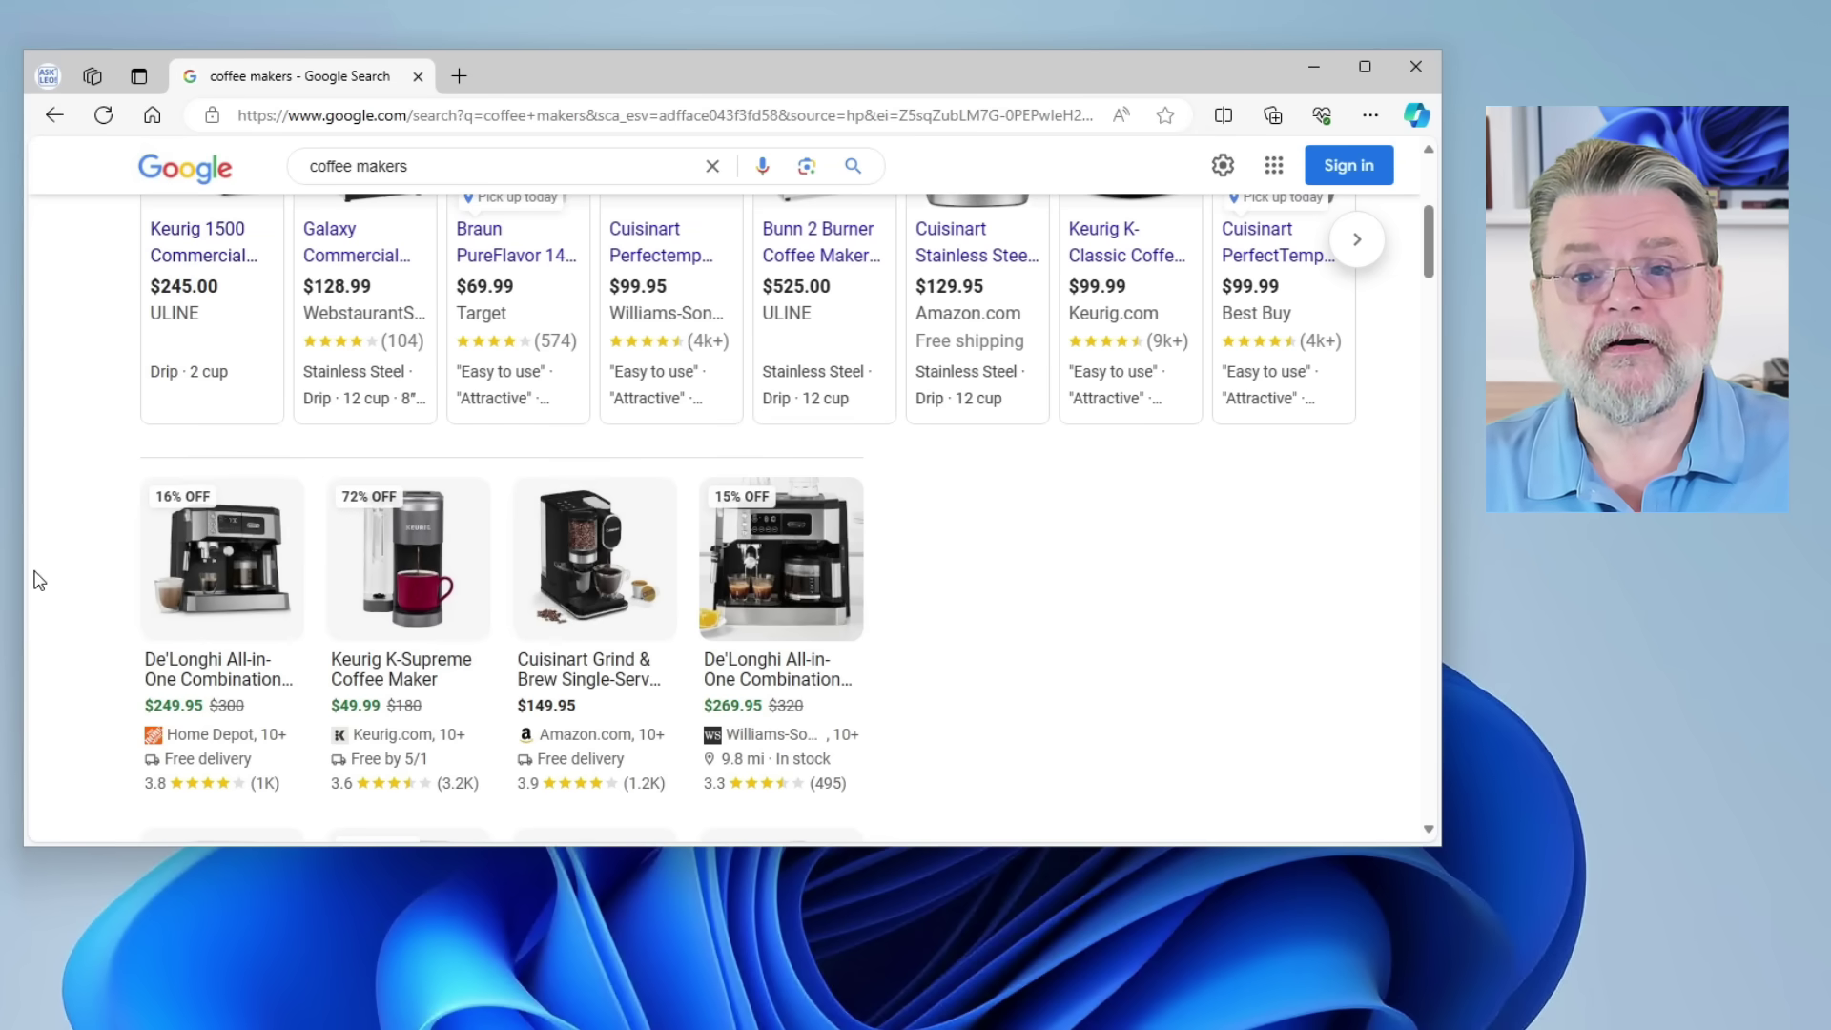
pyautogui.scroll(2, 38, 580)
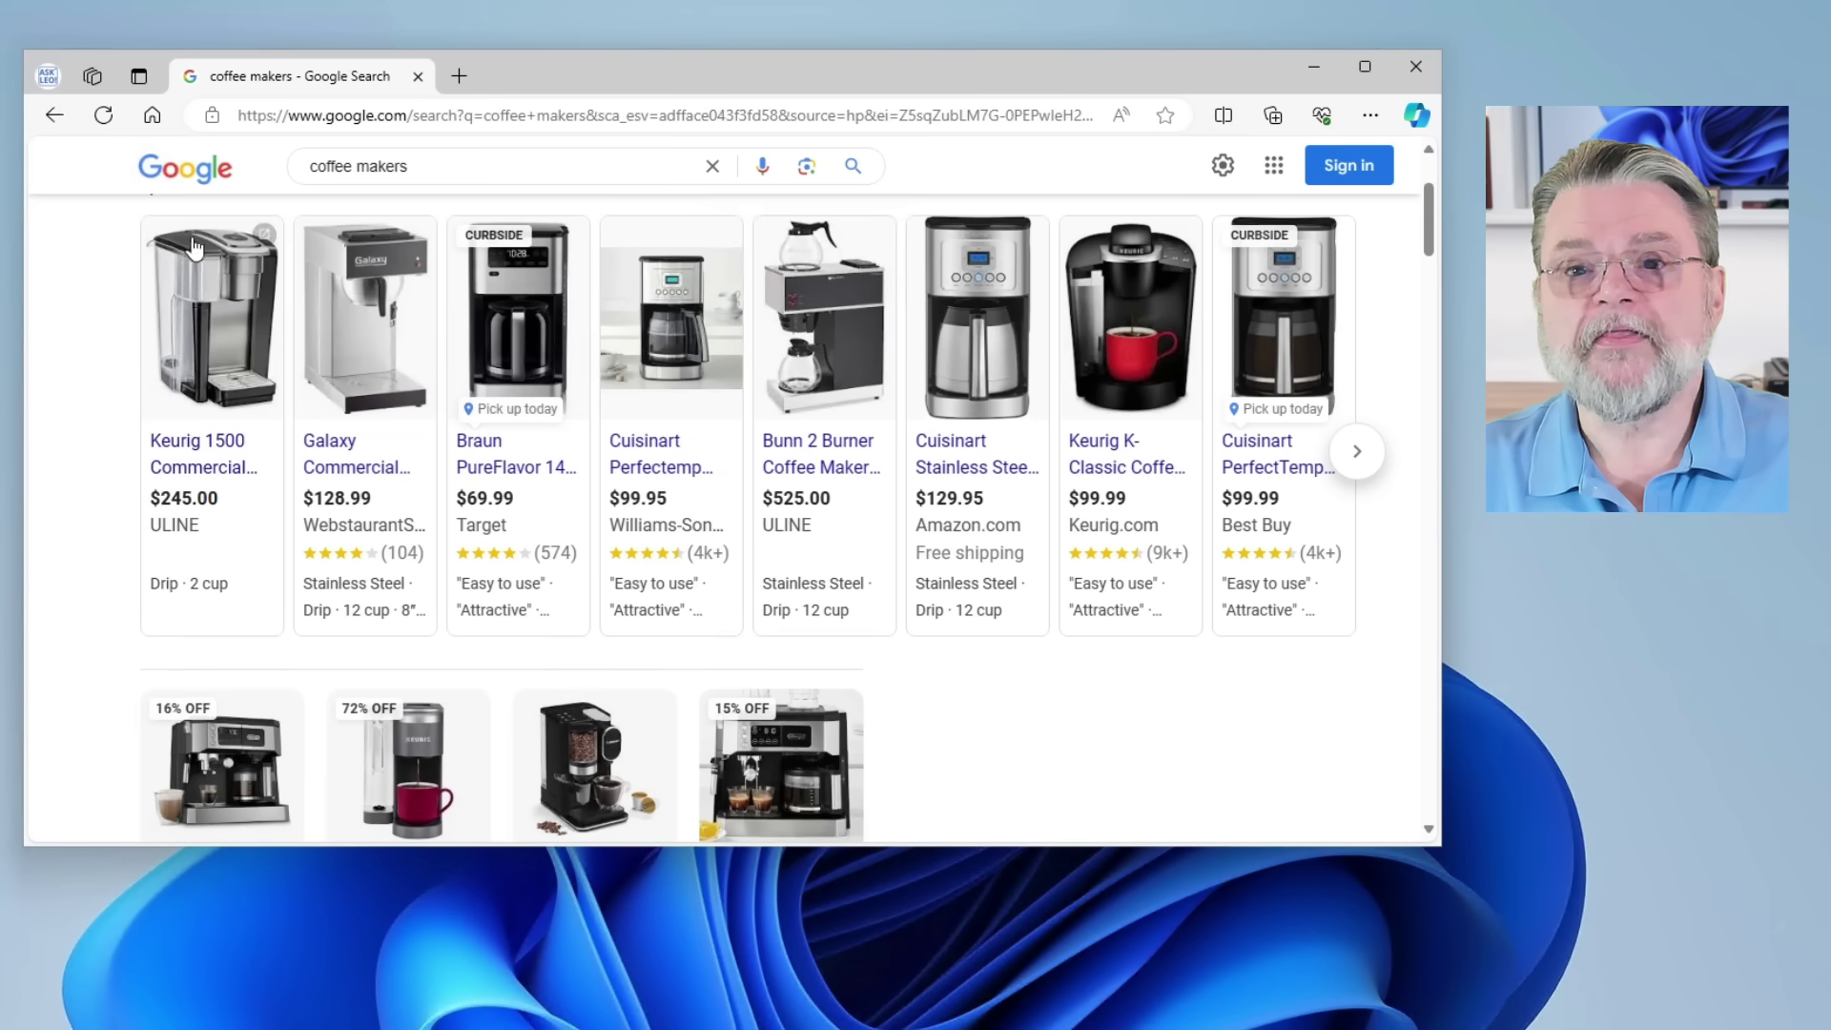
pyautogui.scroll(1, 185, 248)
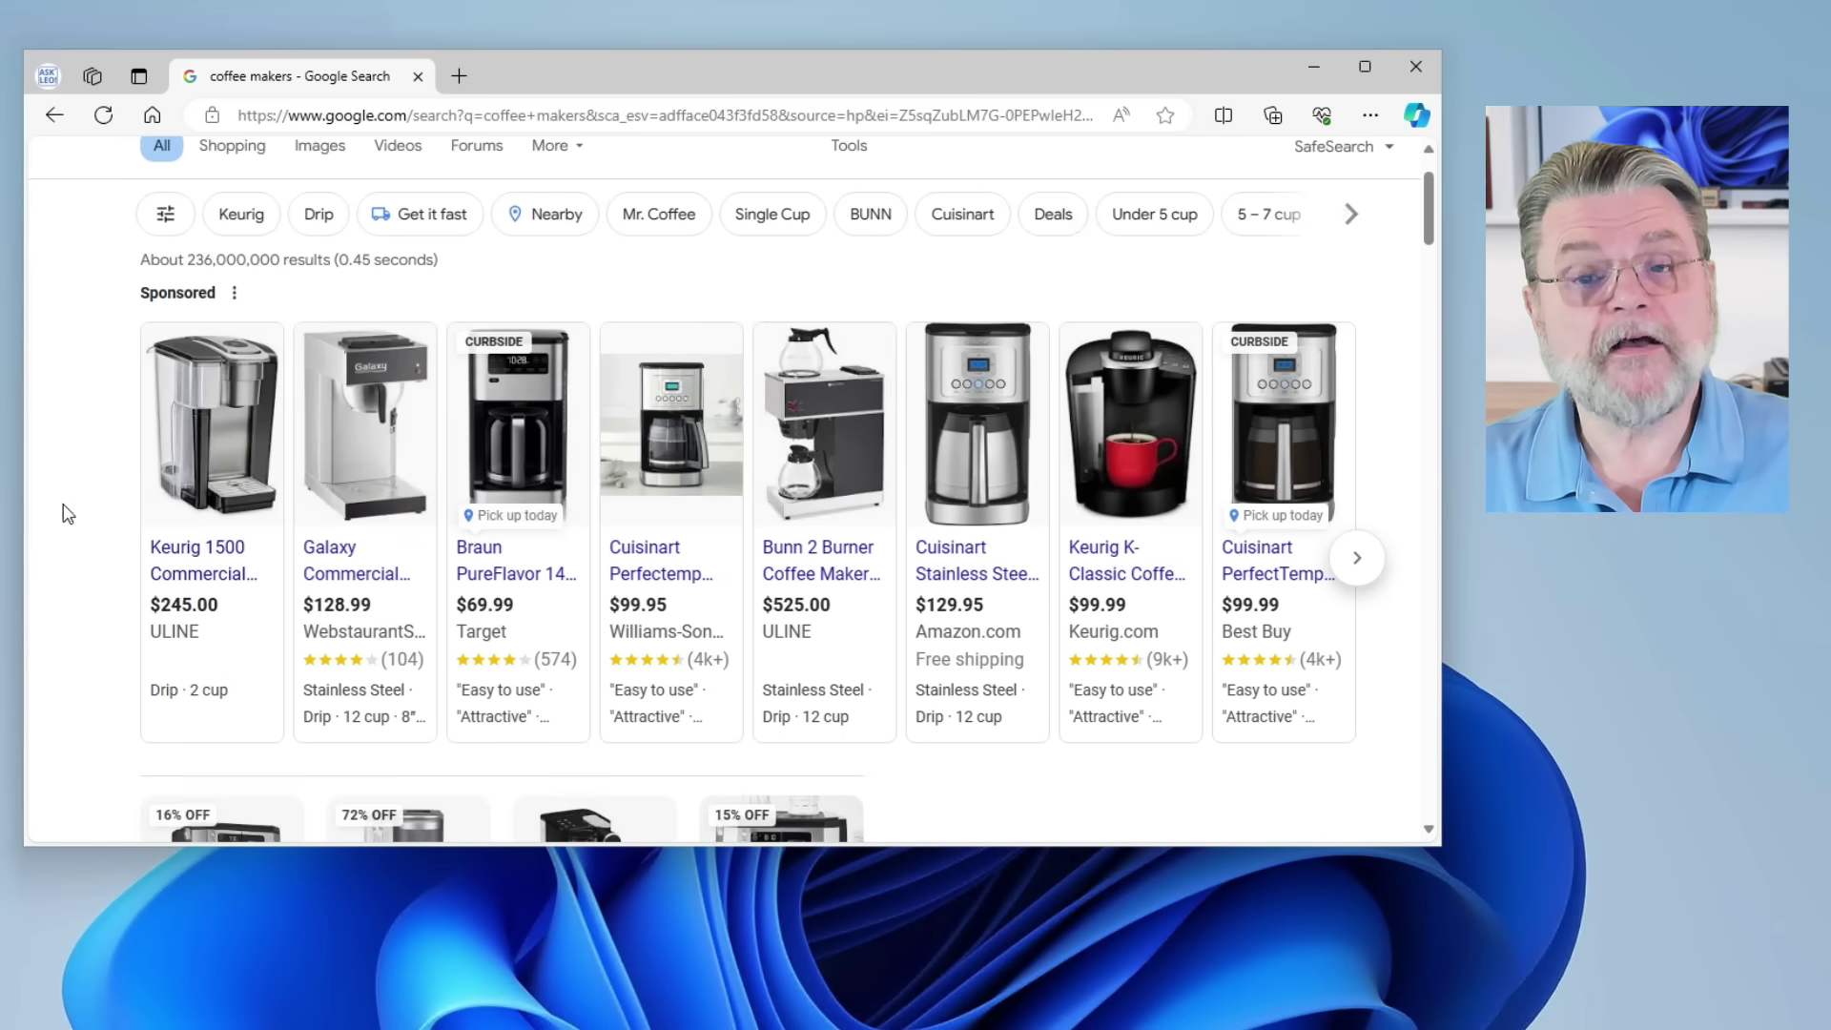
pyautogui.moveTo(672, 315)
pyautogui.scroll(-5, 79, 494)
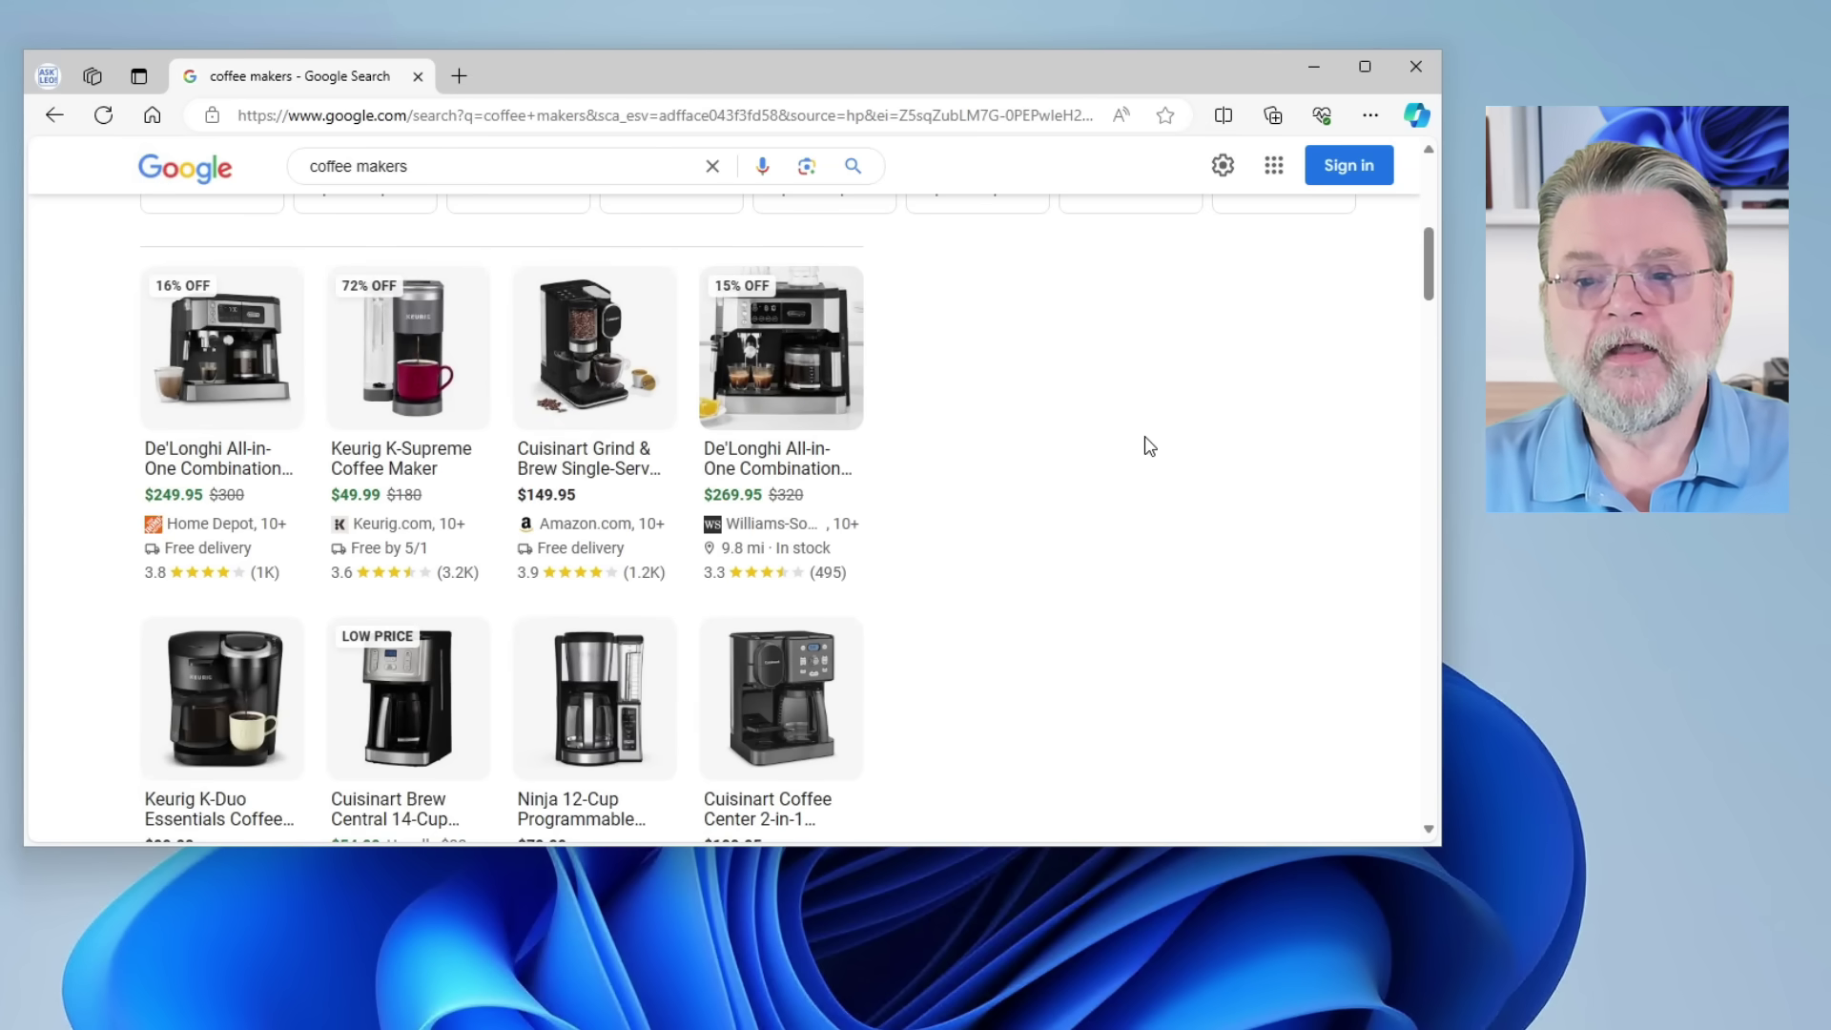
pyautogui.scroll(-2, 1145, 447)
pyautogui.scroll(-1, 1145, 449)
pyautogui.scroll(-1, 1146, 452)
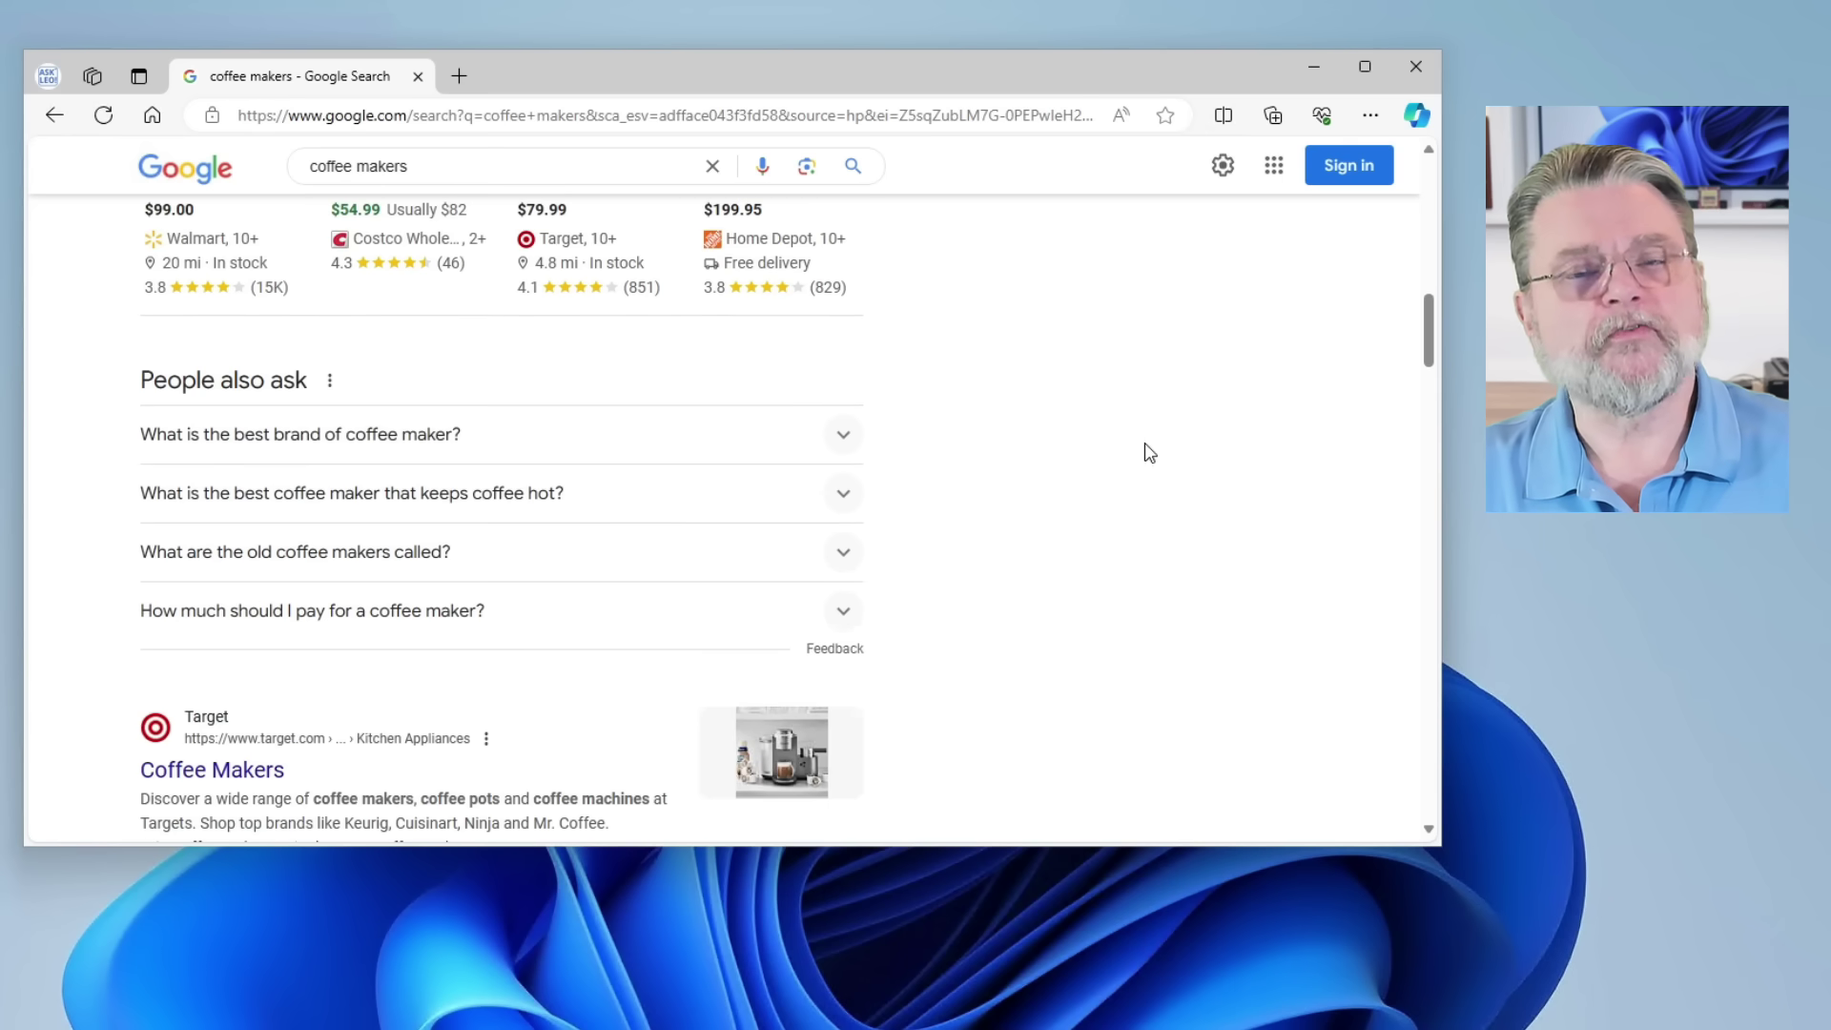
pyautogui.scroll(-3, 1099, 440)
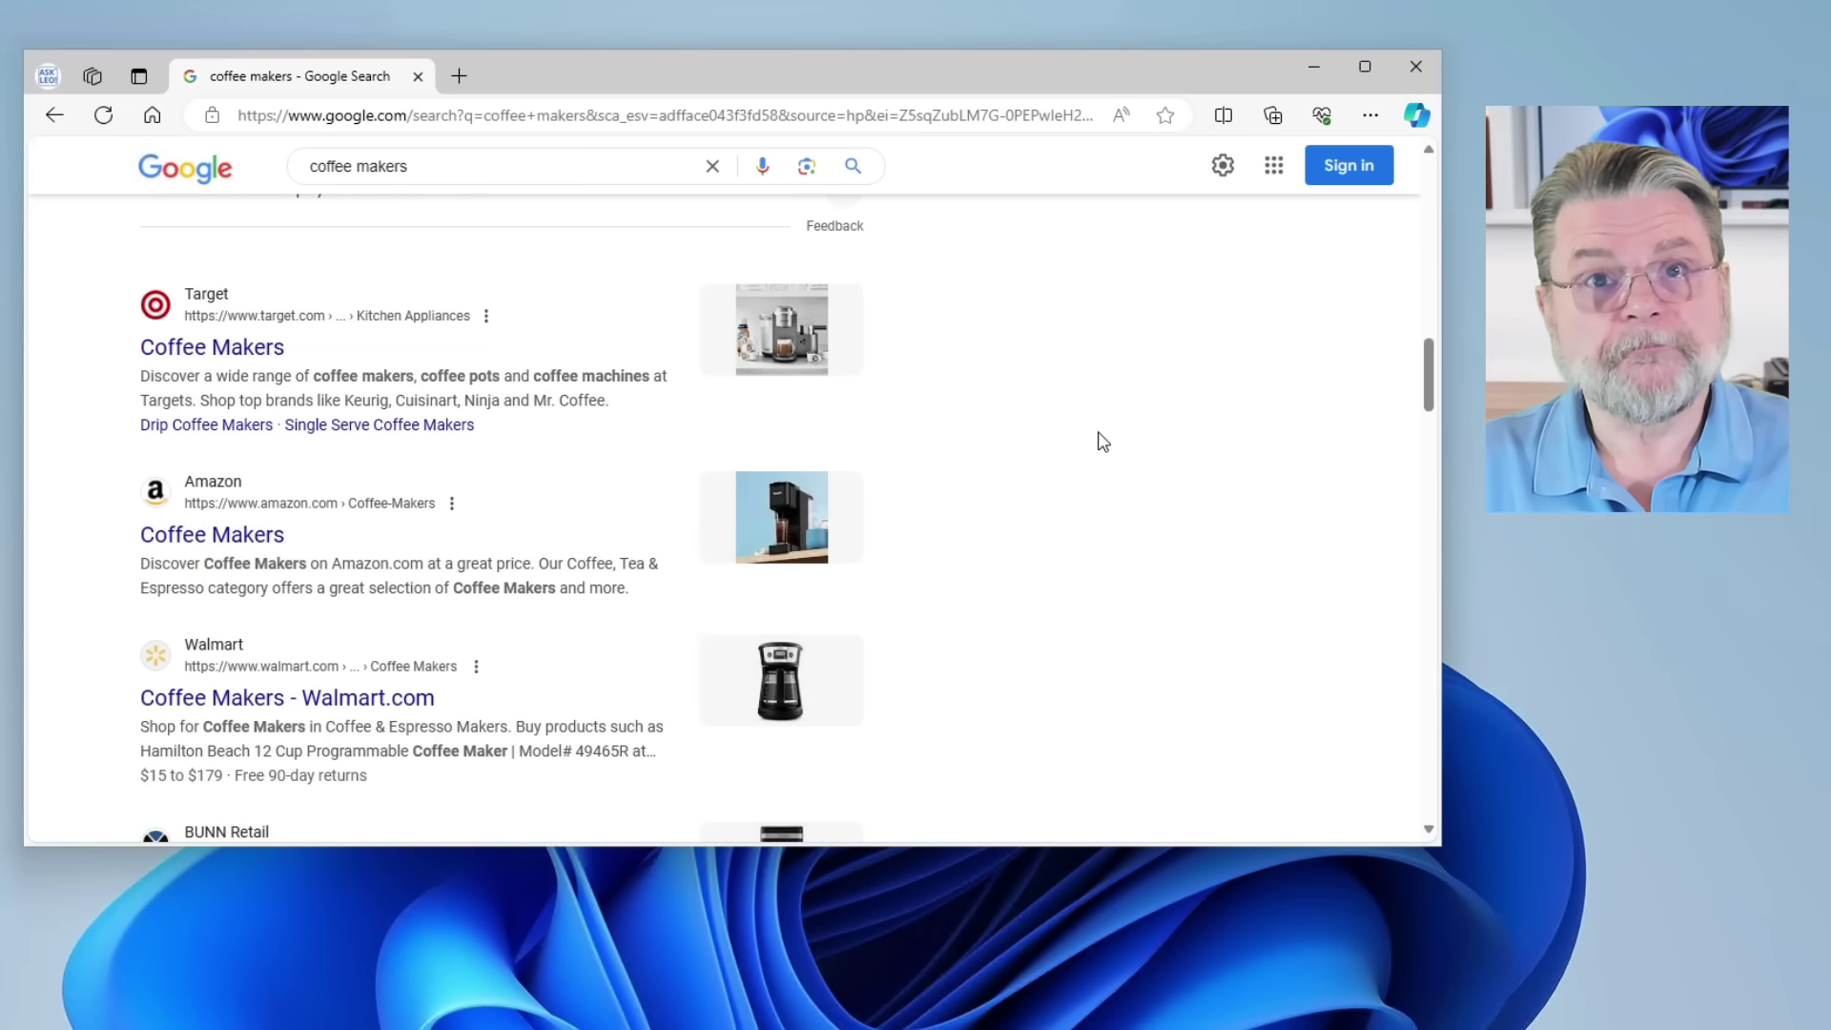
pyautogui.scroll(2, 1156, 449)
pyautogui.scroll(5, 1181, 487)
pyautogui.scroll(3, 1128, 474)
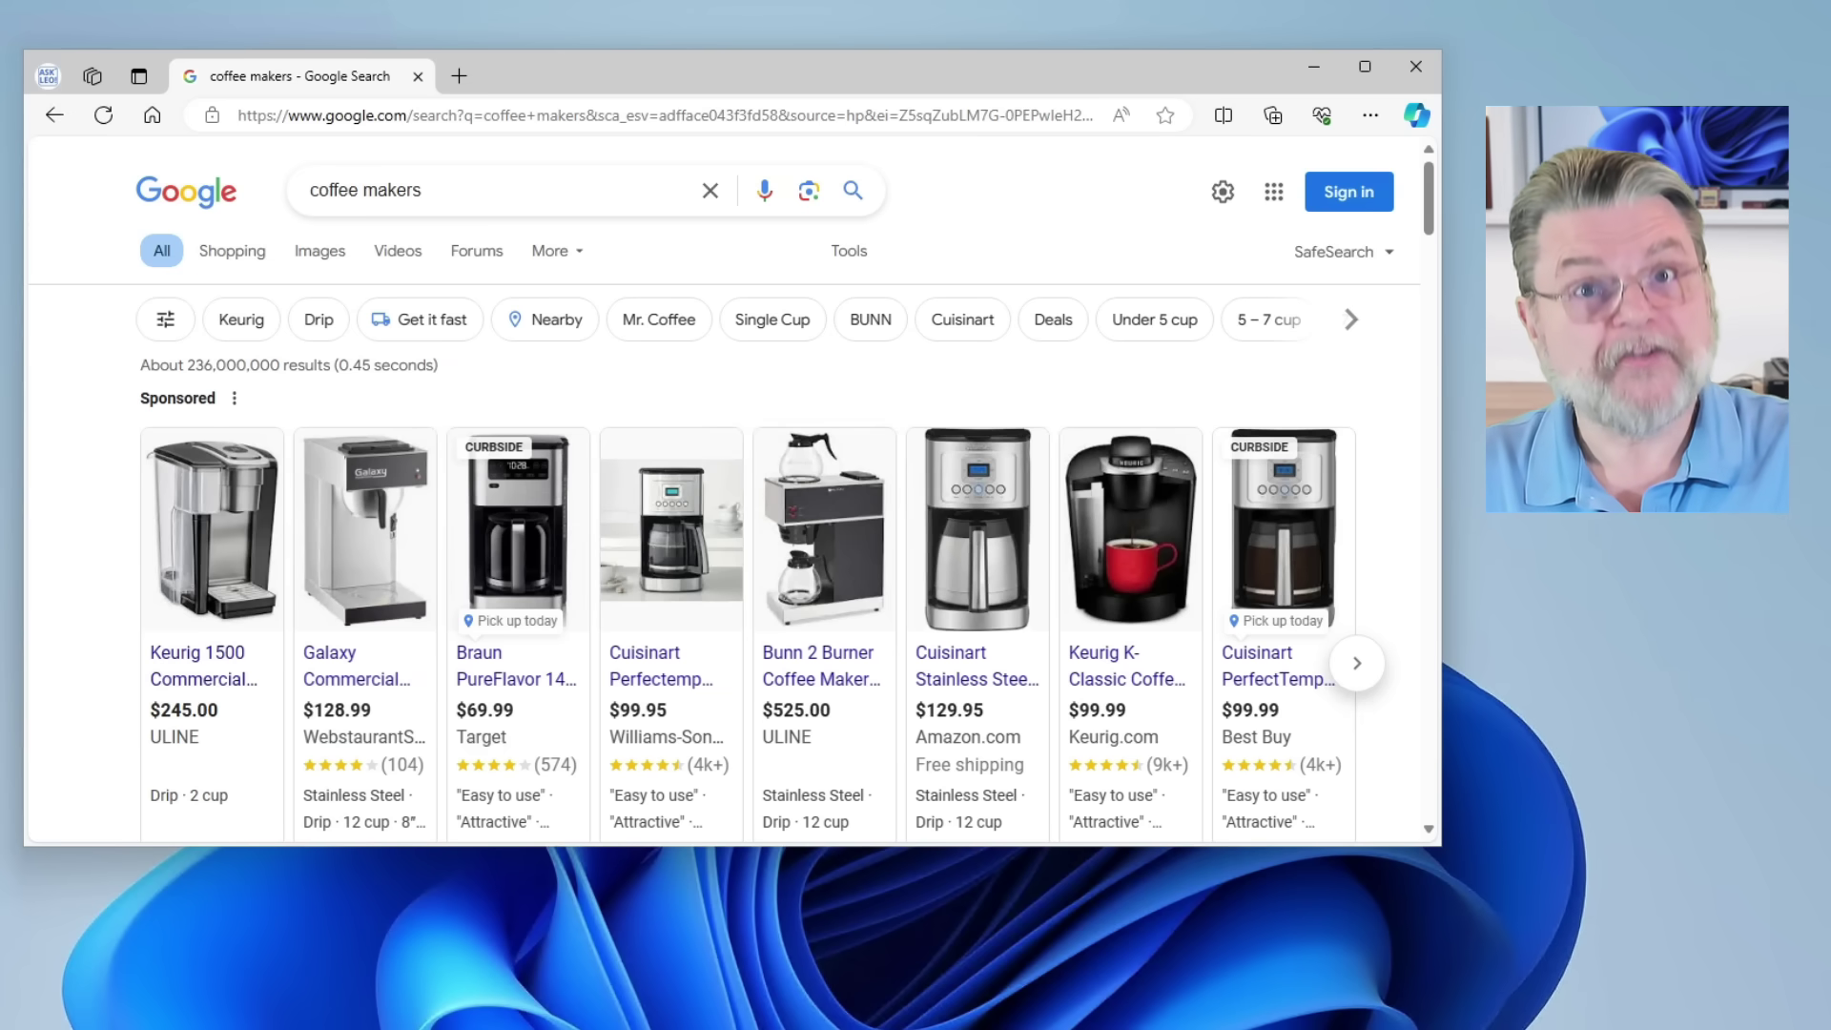
# Load bing.com and enter 'coffee makers' in Bing's search box, correcting a typo
pyautogui.click(442, 120)
pyautogui.write('bing')
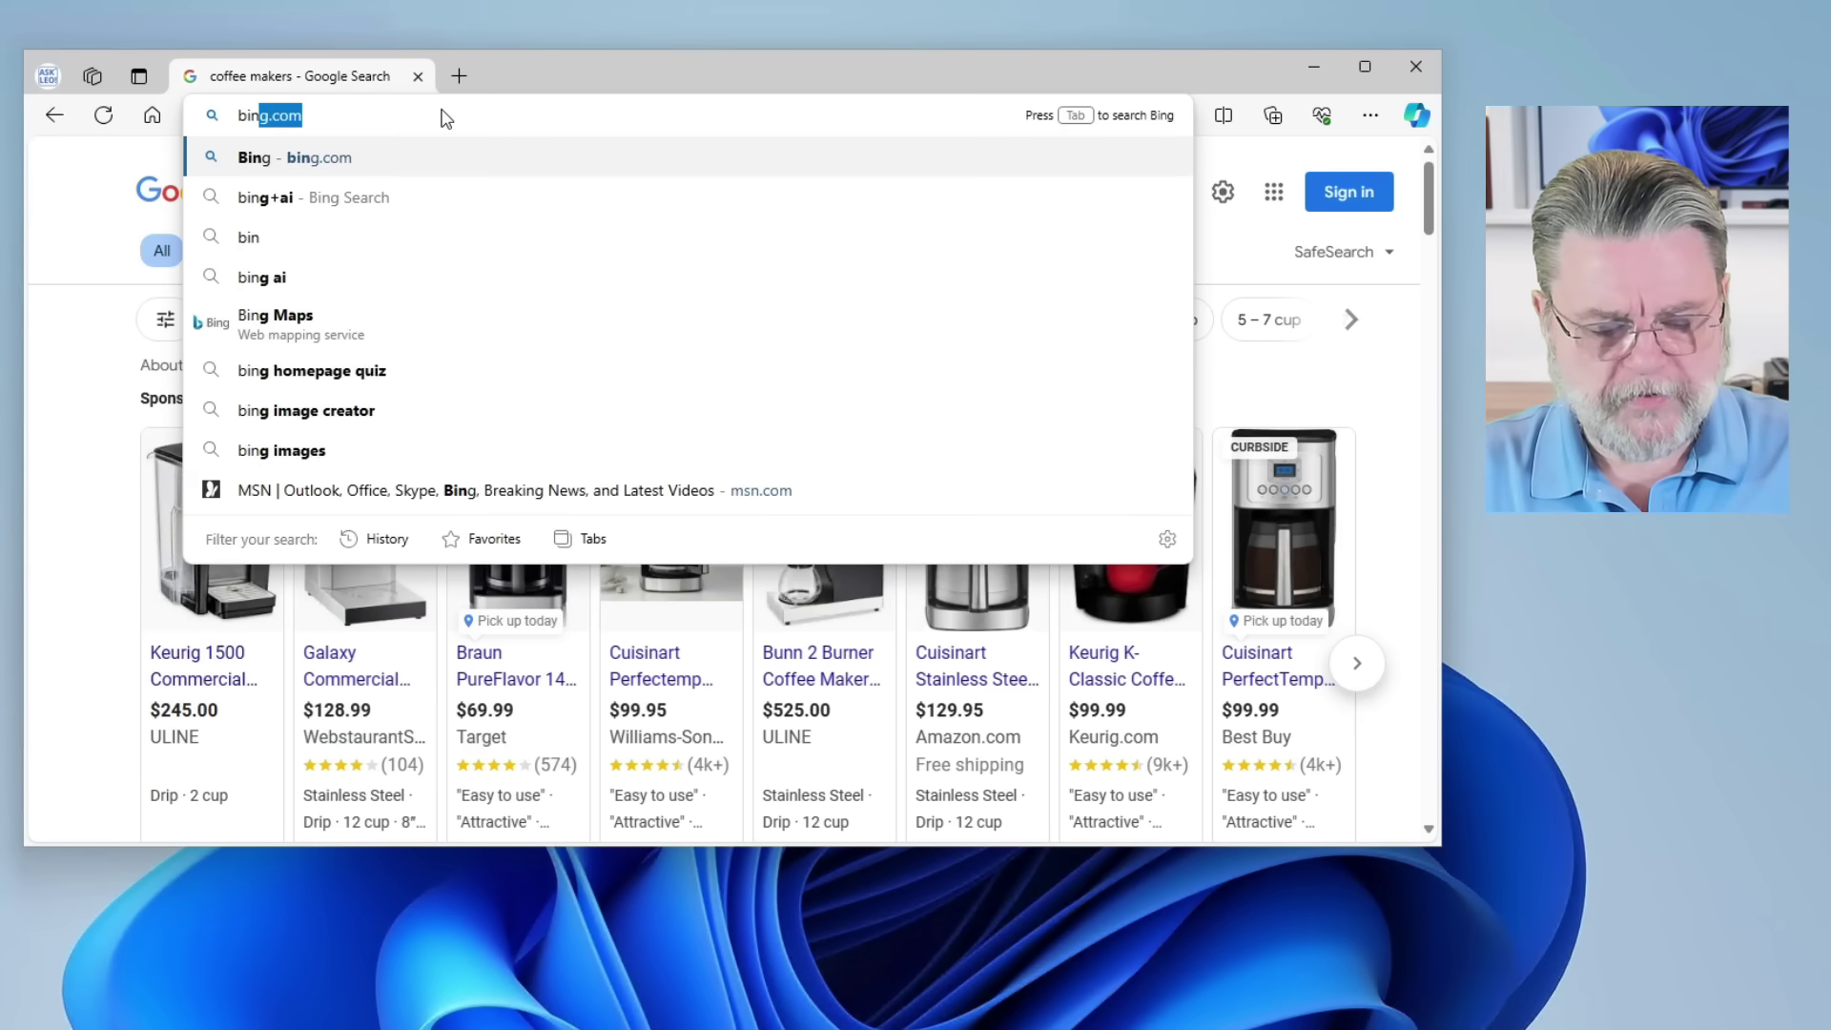
pyautogui.write('.com')
pyautogui.press('Return')
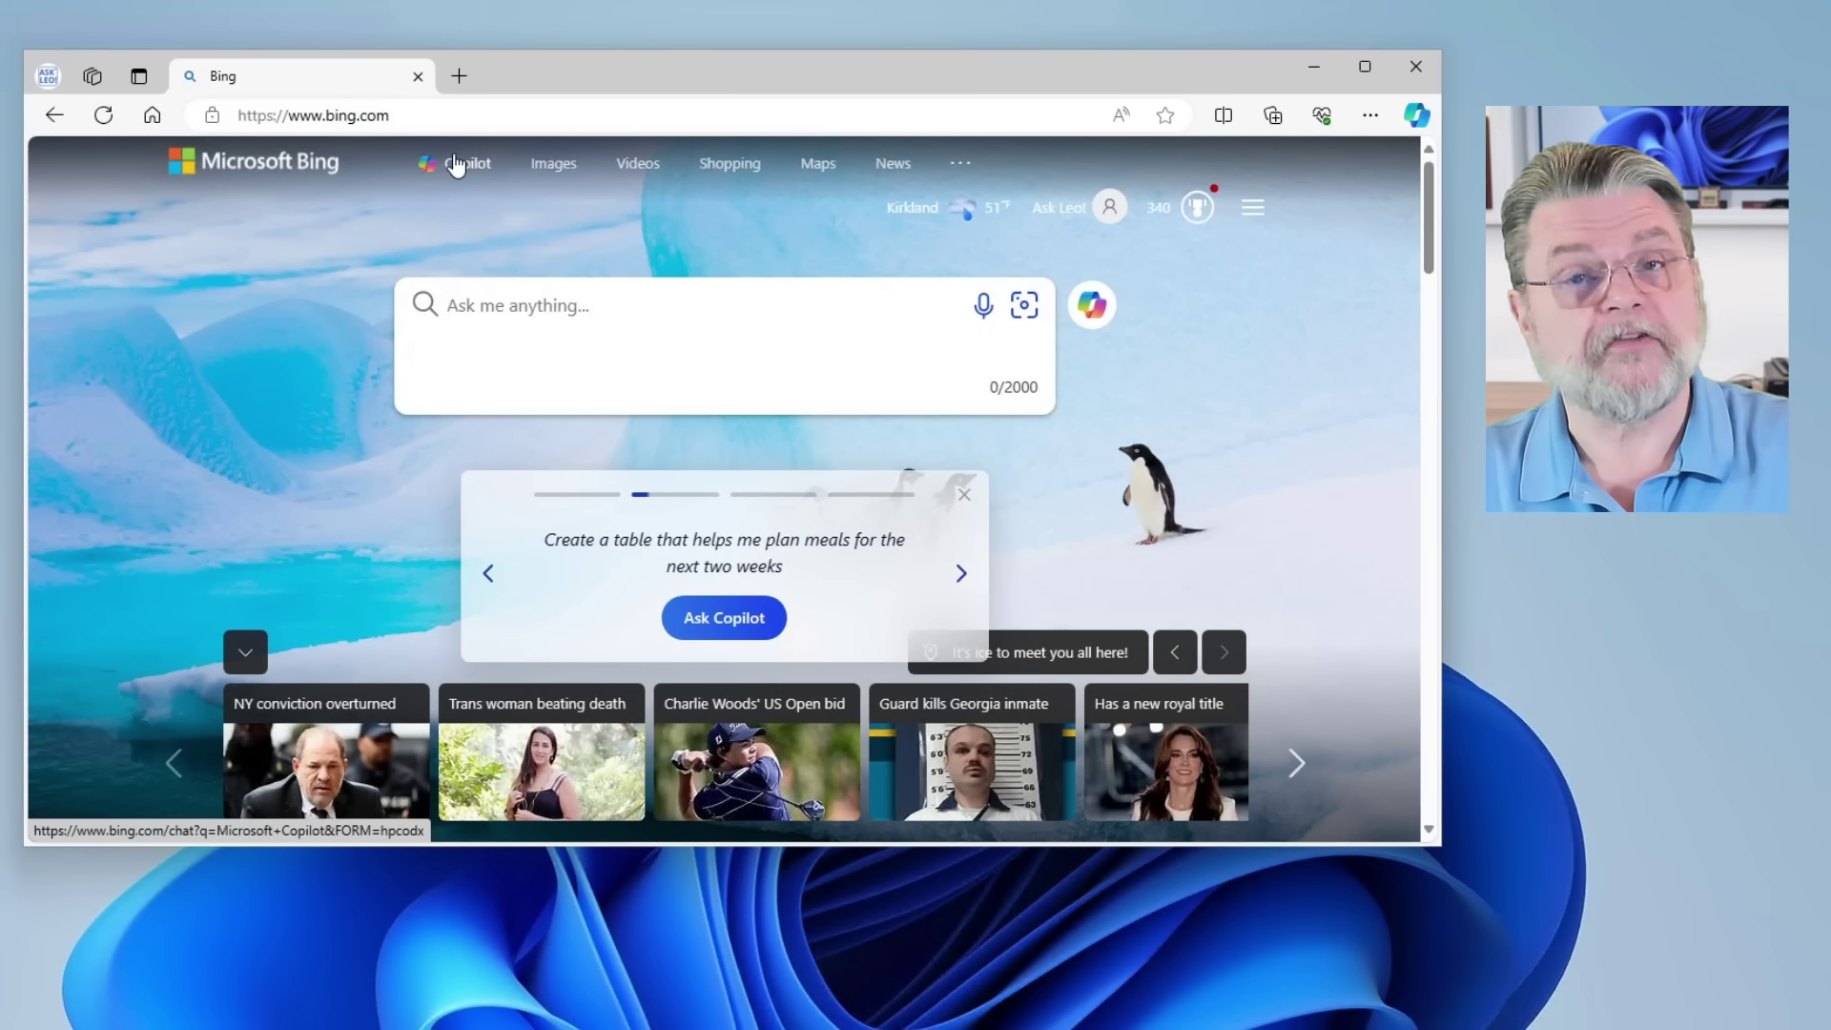
pyautogui.click(568, 307)
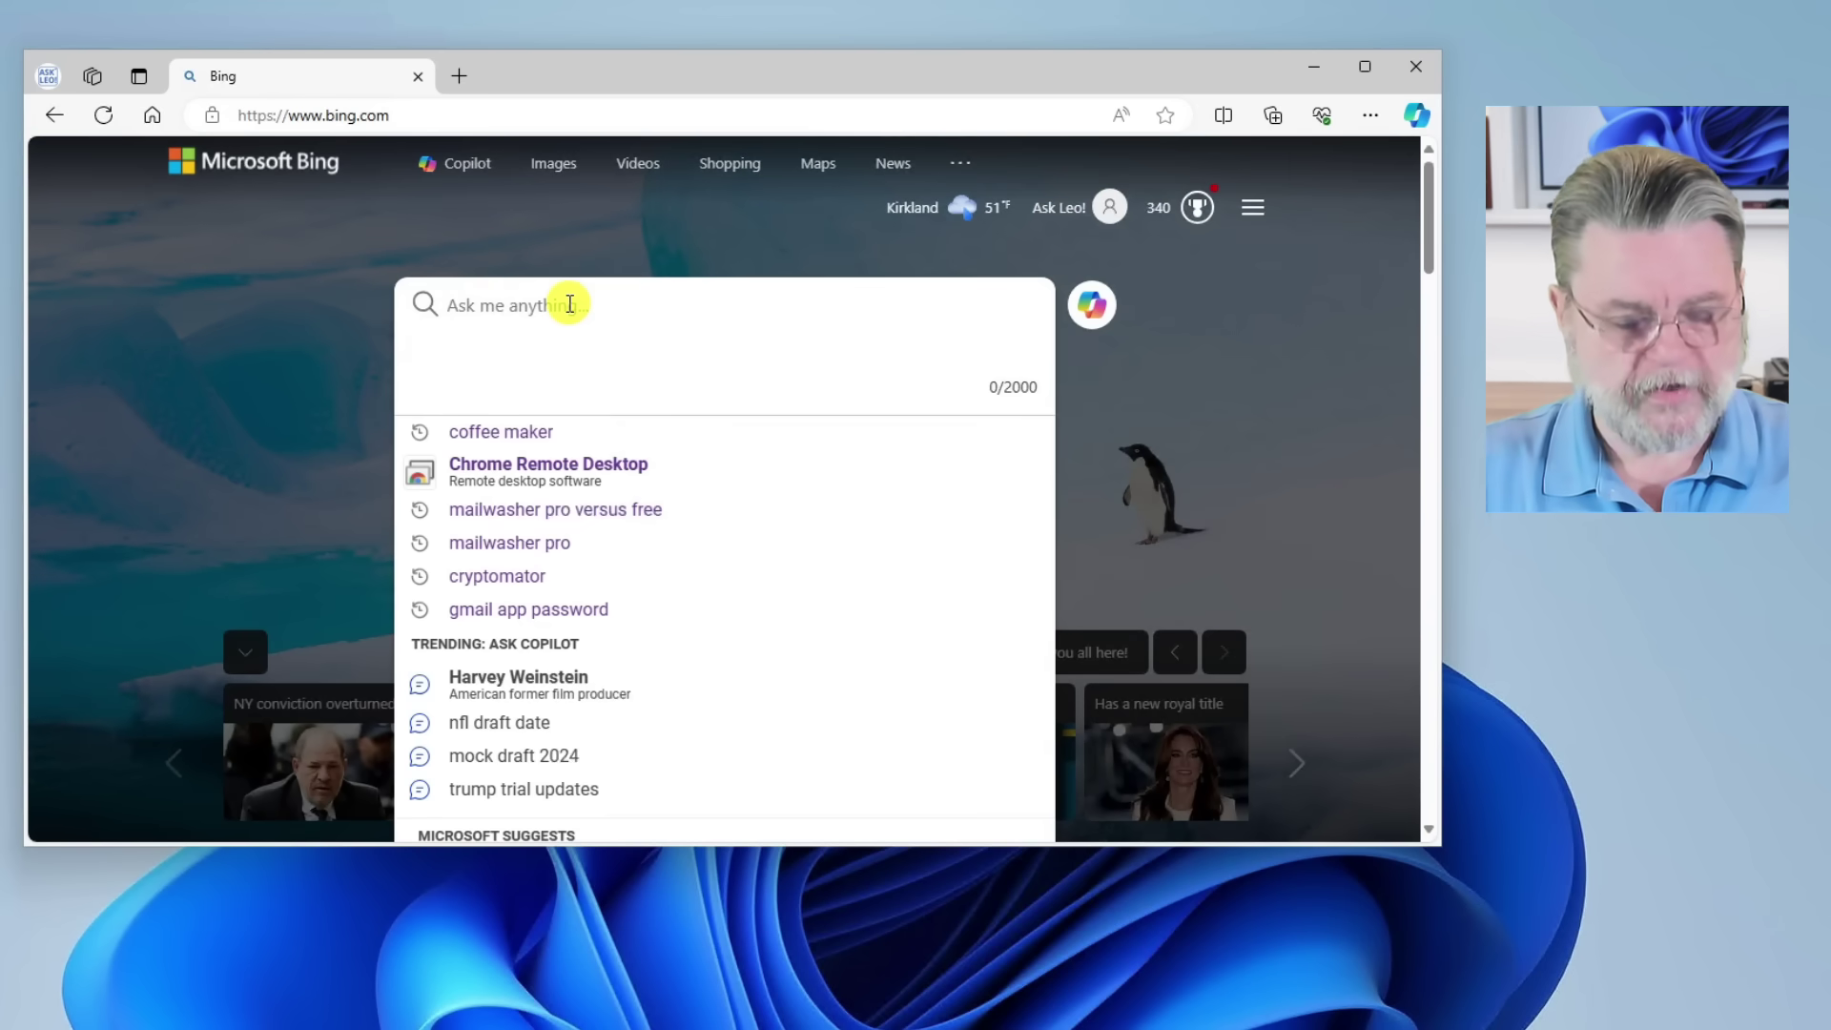
pyautogui.write('coffee na')
pyautogui.press('BackSpace')
pyautogui.press('BackSpace')
pyautogui.press('BackSpace')
pyautogui.write('makers')
# Submit the Bing 'coffee makers' search to show its results
pyautogui.press('Return')
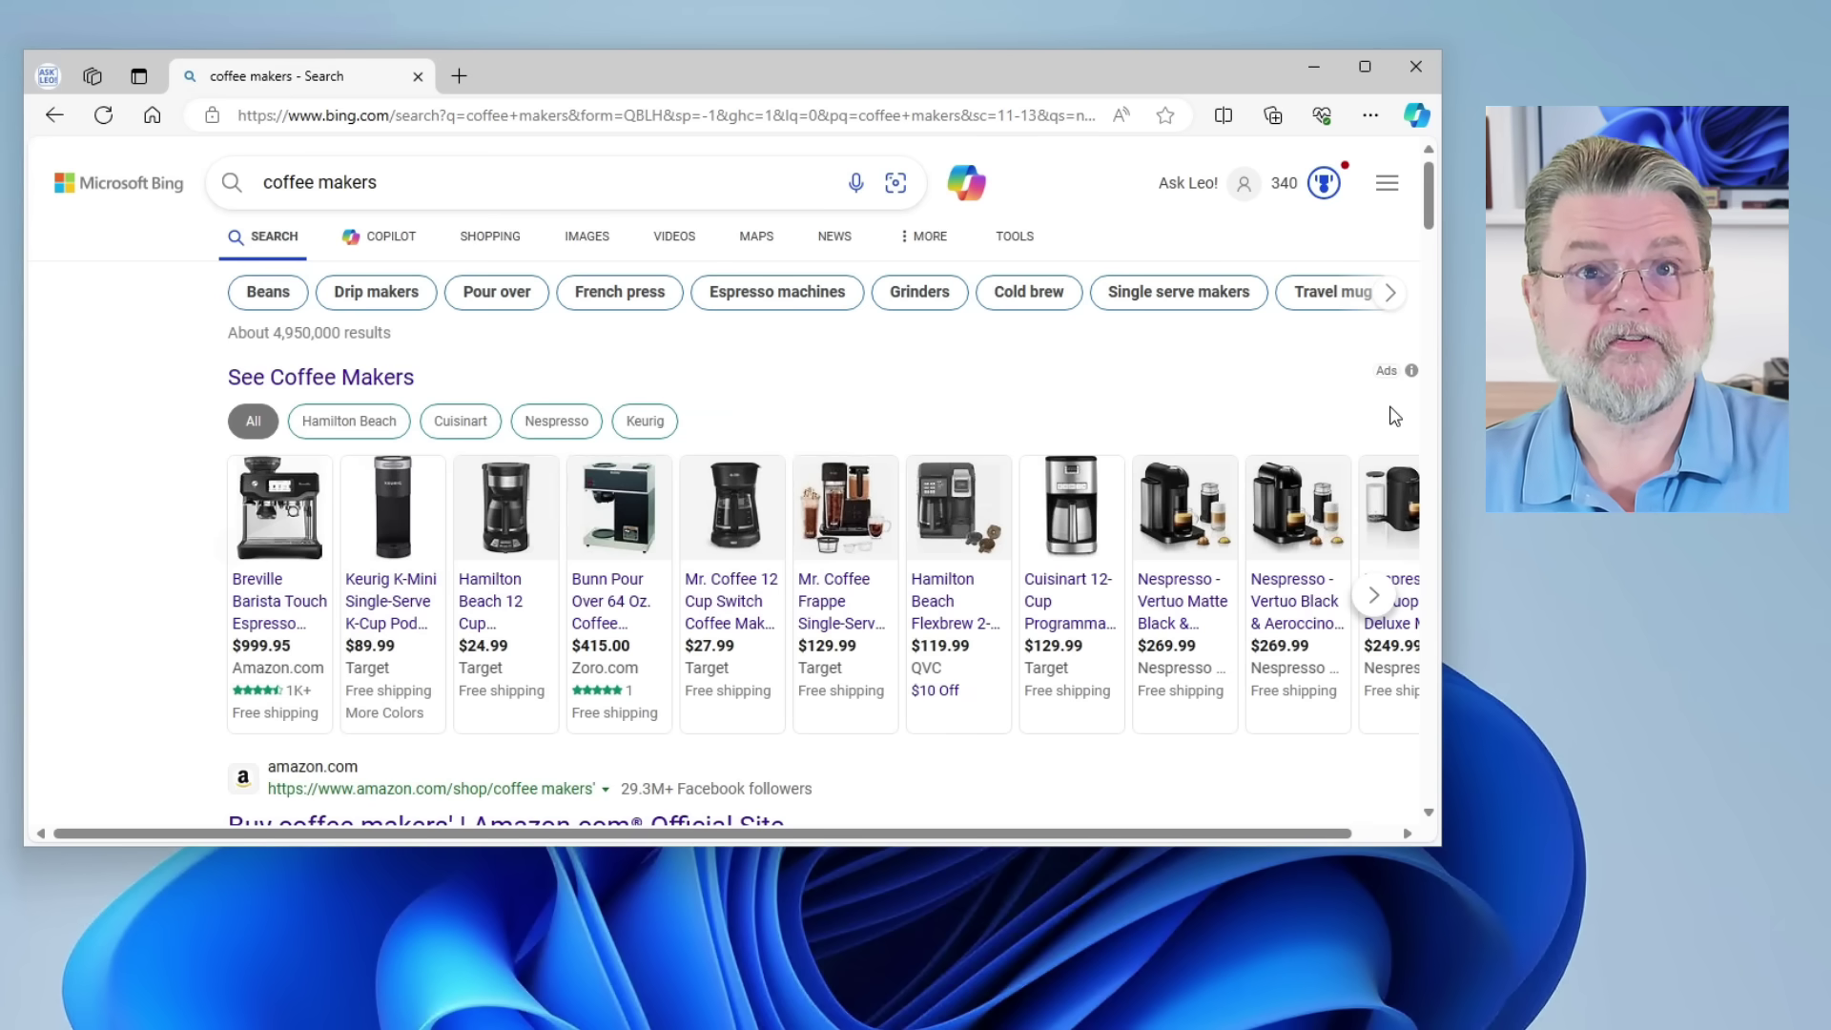
pyautogui.scroll(-2, 664, 375)
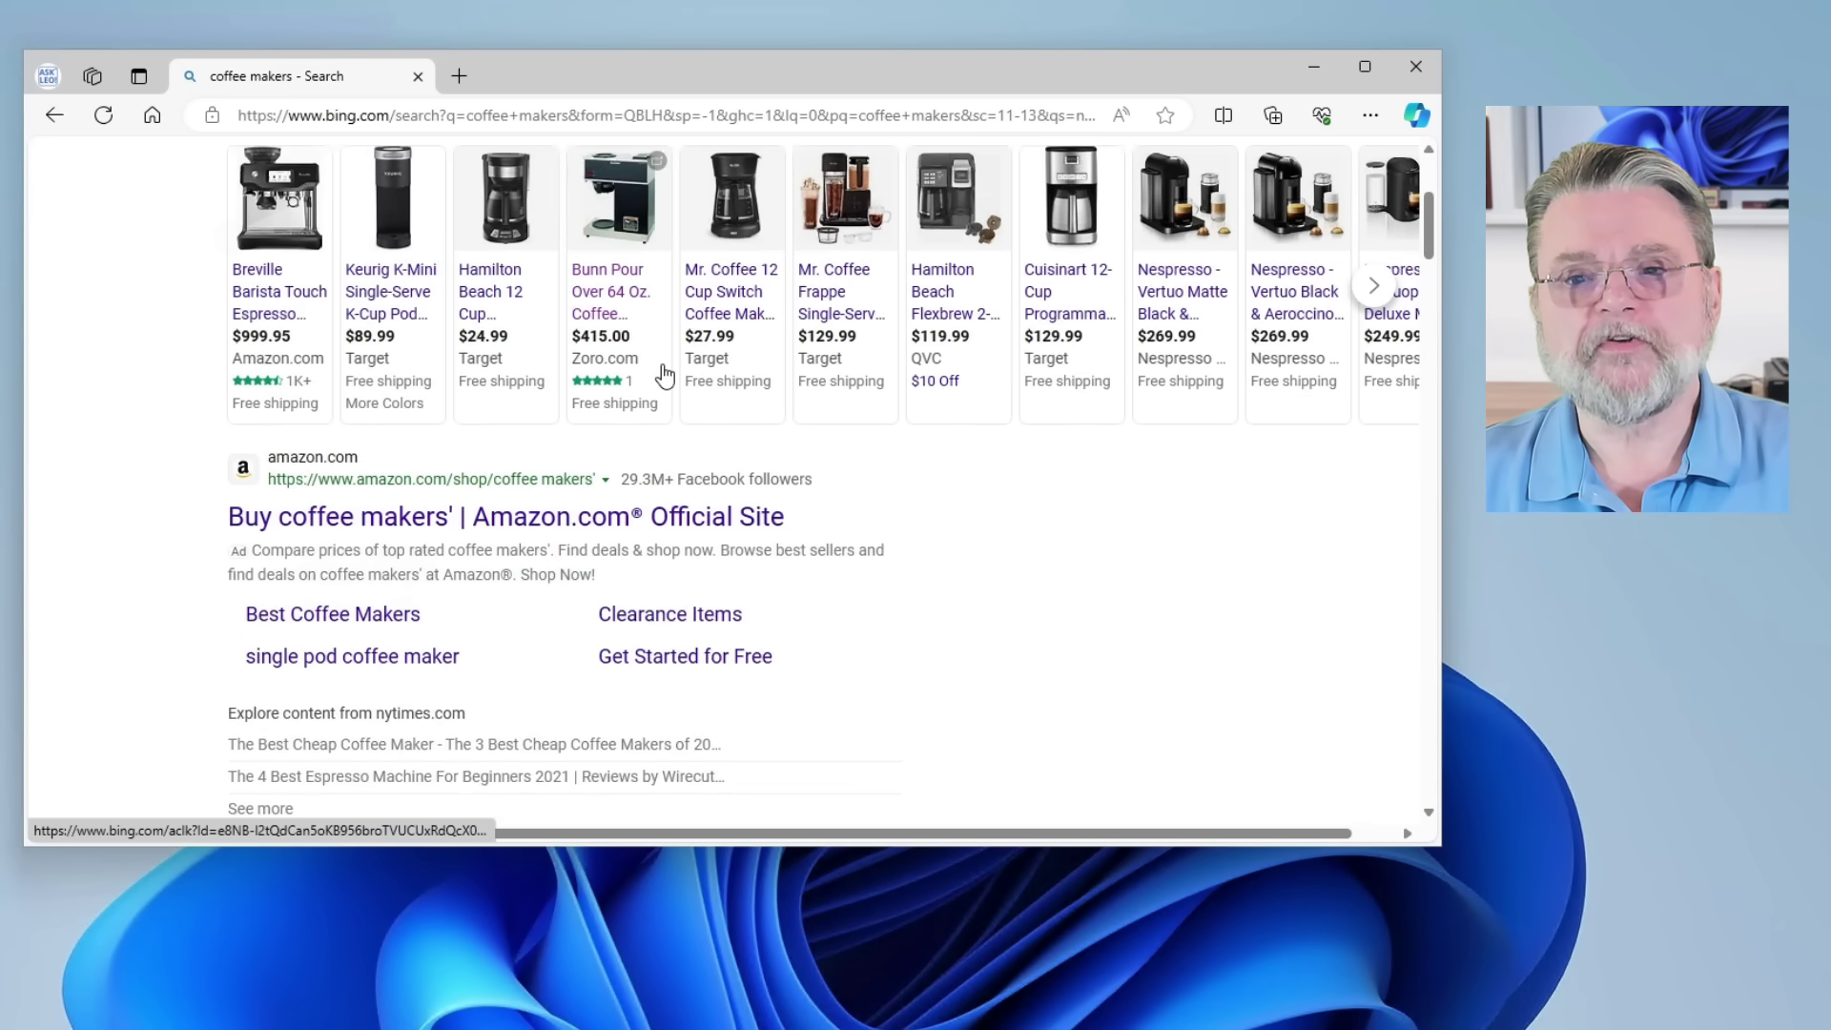
pyautogui.scroll(-1, 664, 376)
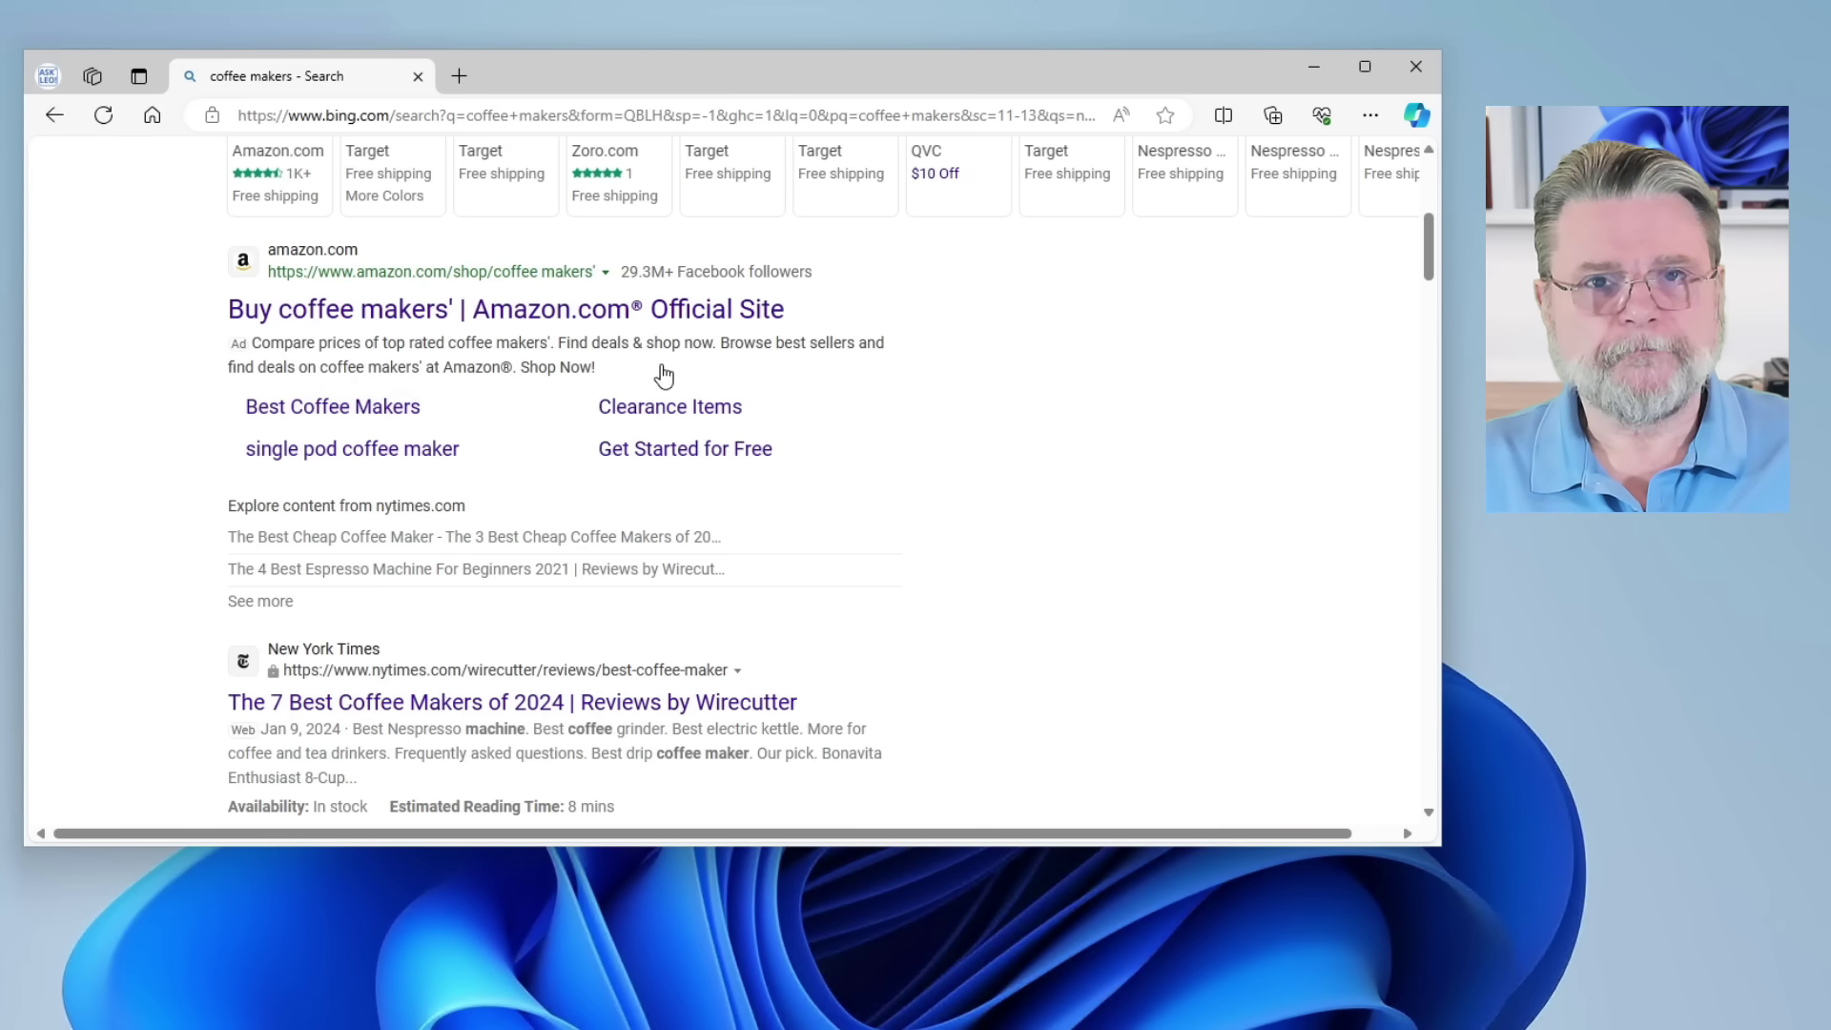
pyautogui.scroll(5, 663, 375)
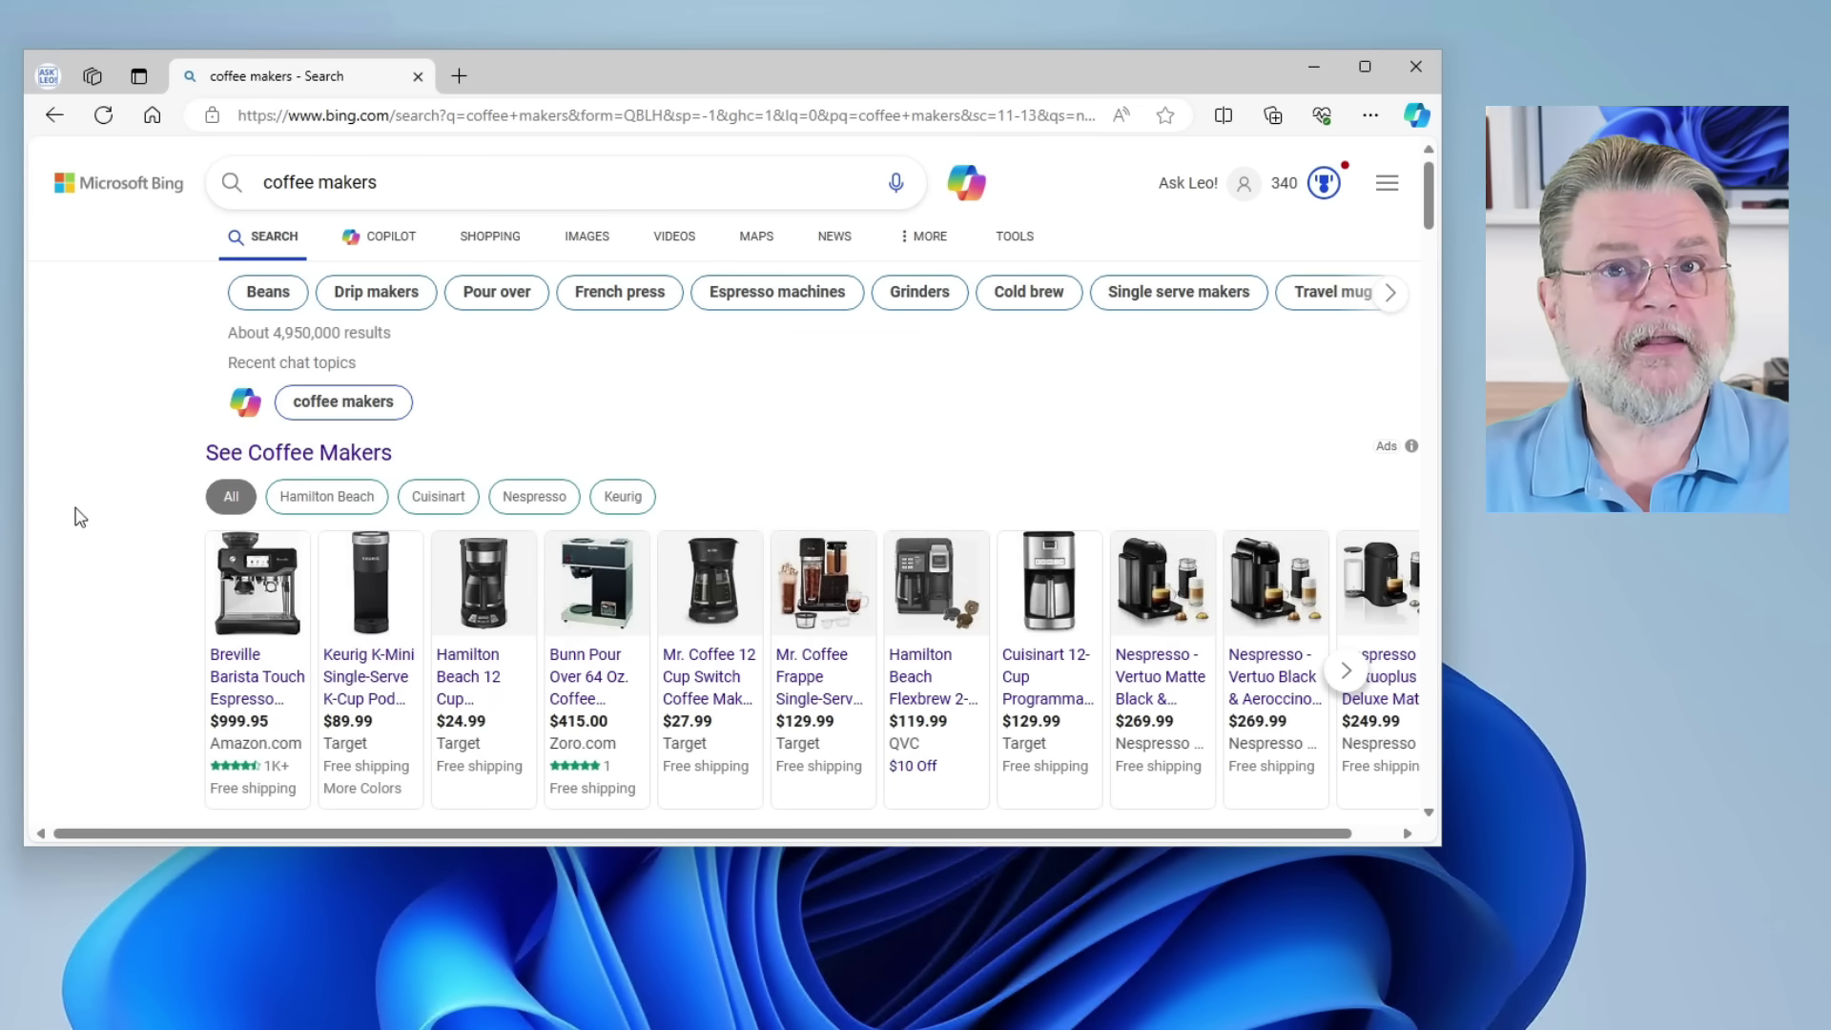
# Load DuckDuckGo and run a search for 'coffee makers'
pyautogui.click(463, 183)
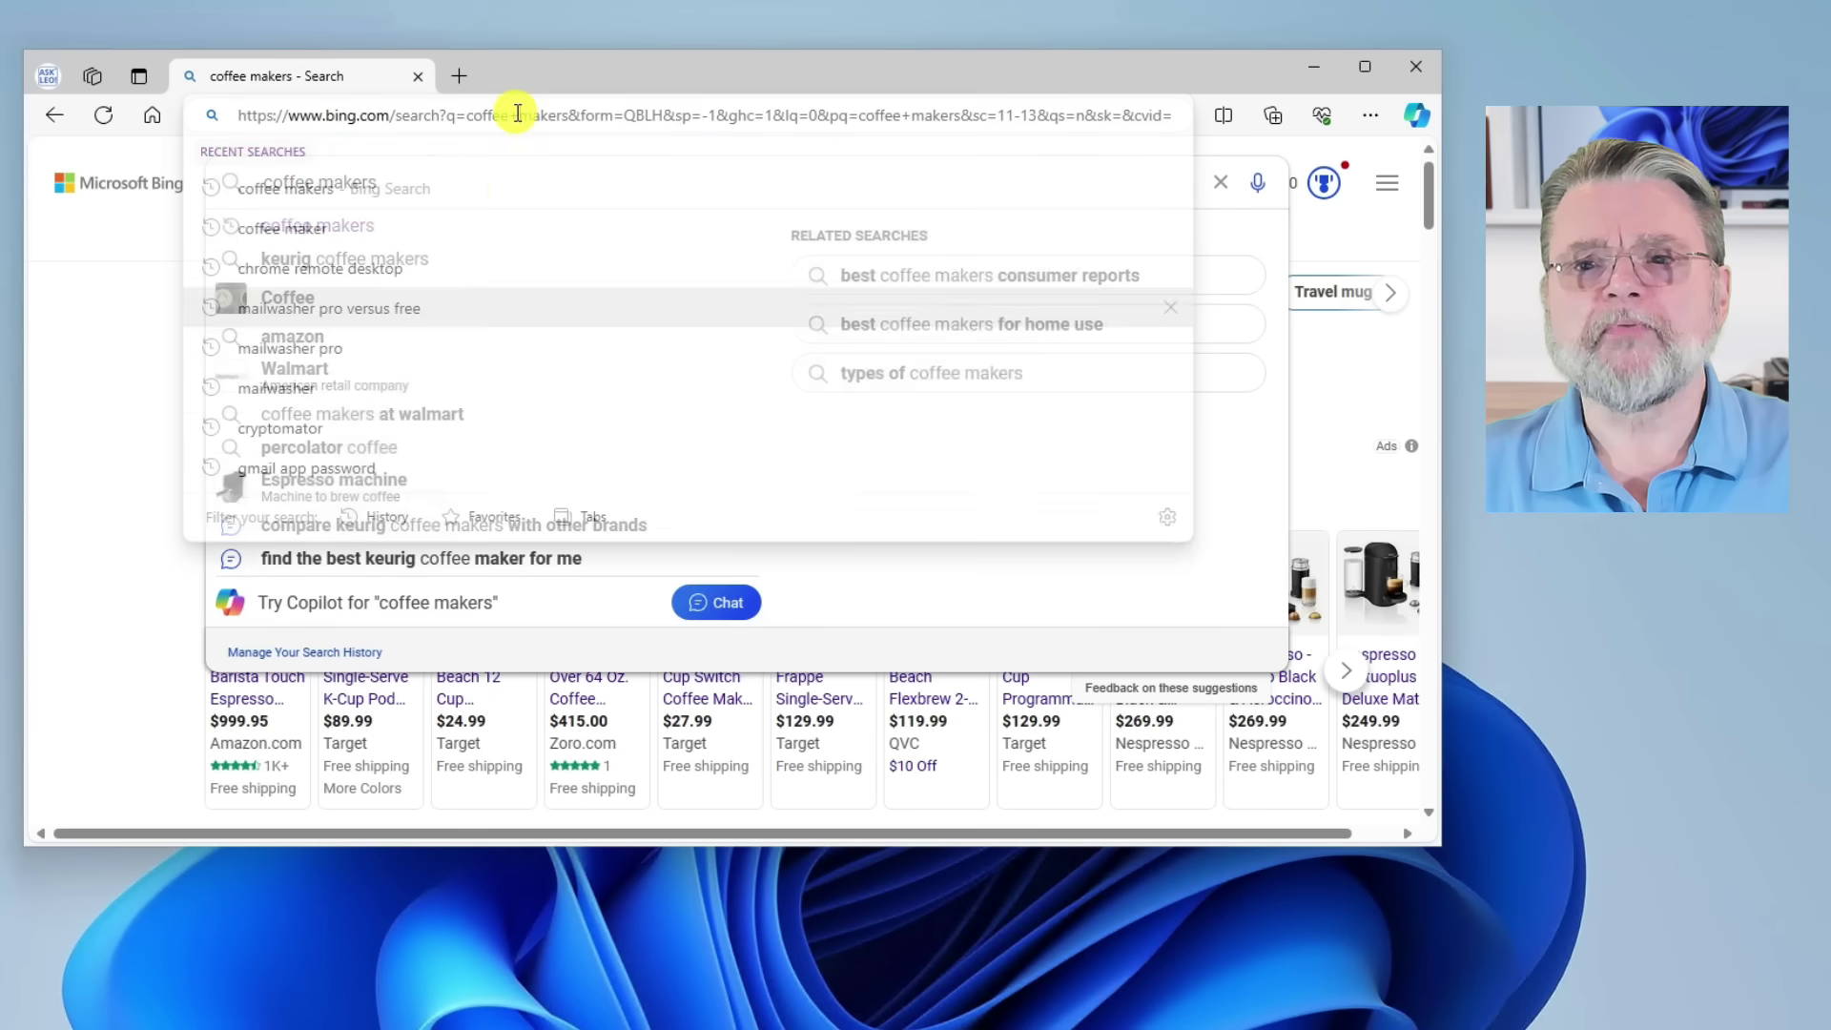
pyautogui.click(515, 114)
pyautogui.write('duck')
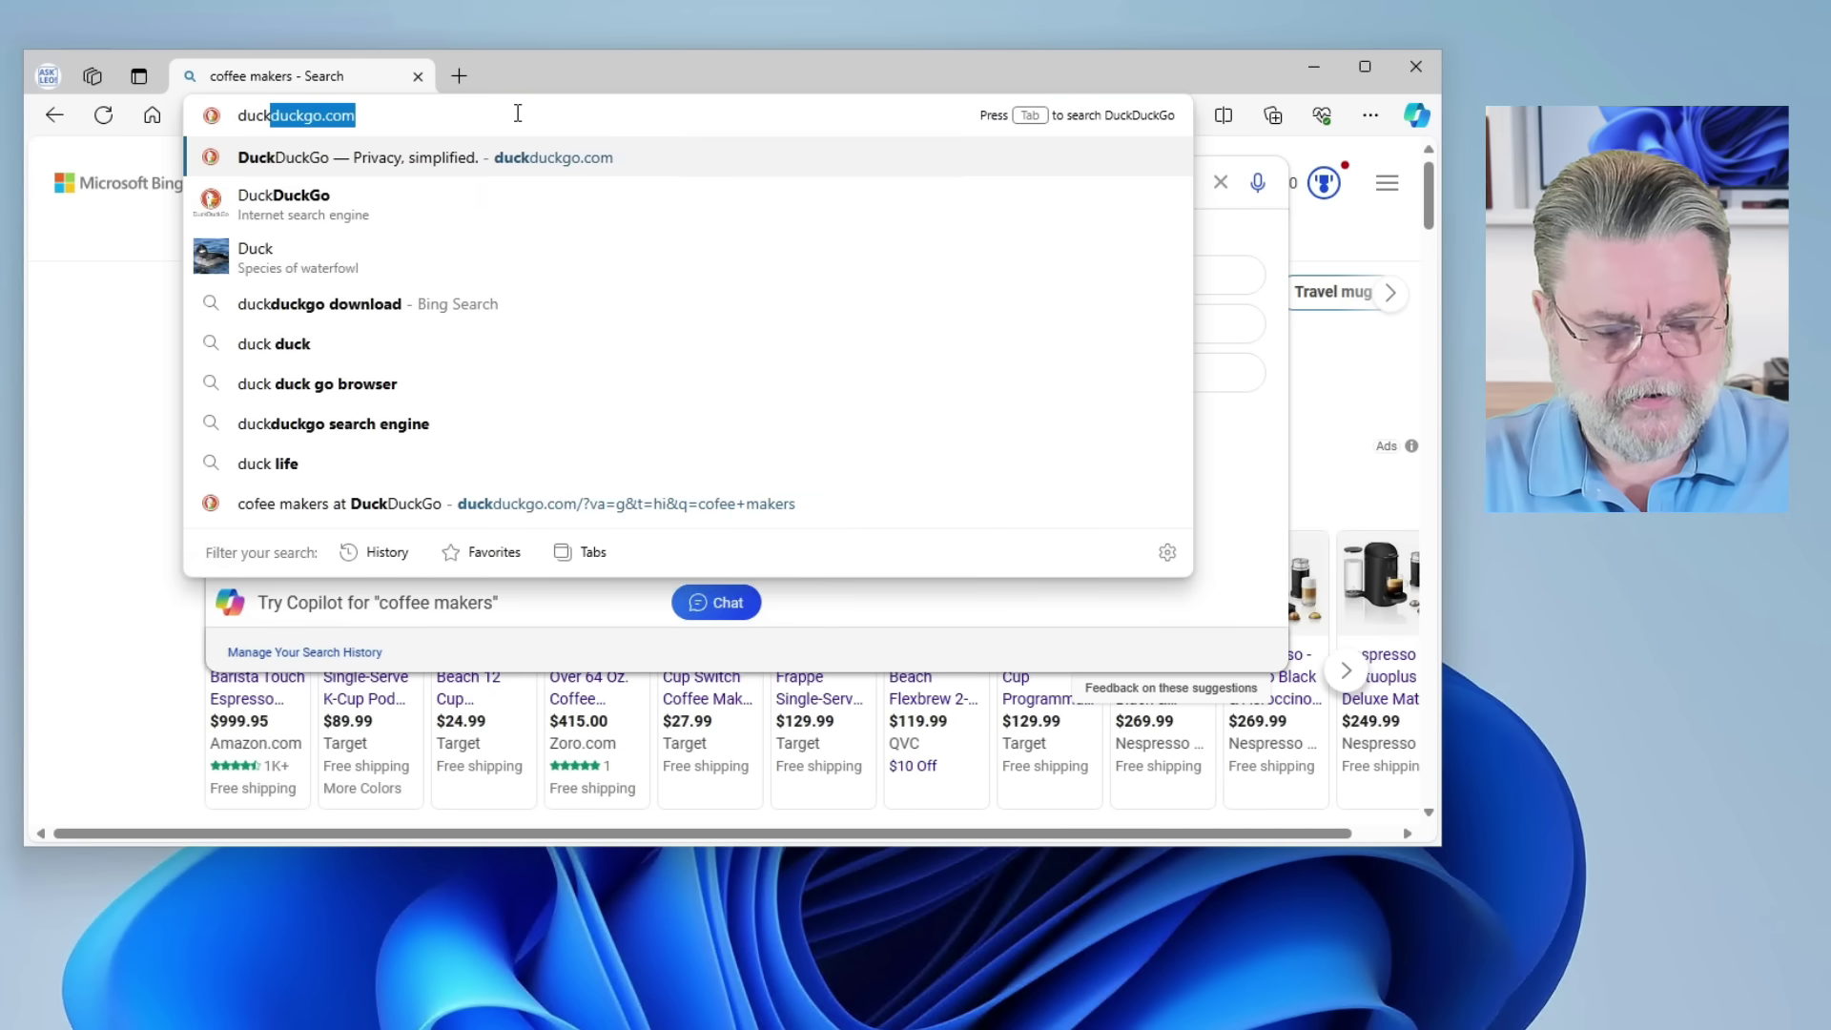
pyautogui.write('duck')
pyautogui.press('Return')
pyautogui.click(493, 208)
pyautogui.write('coff')
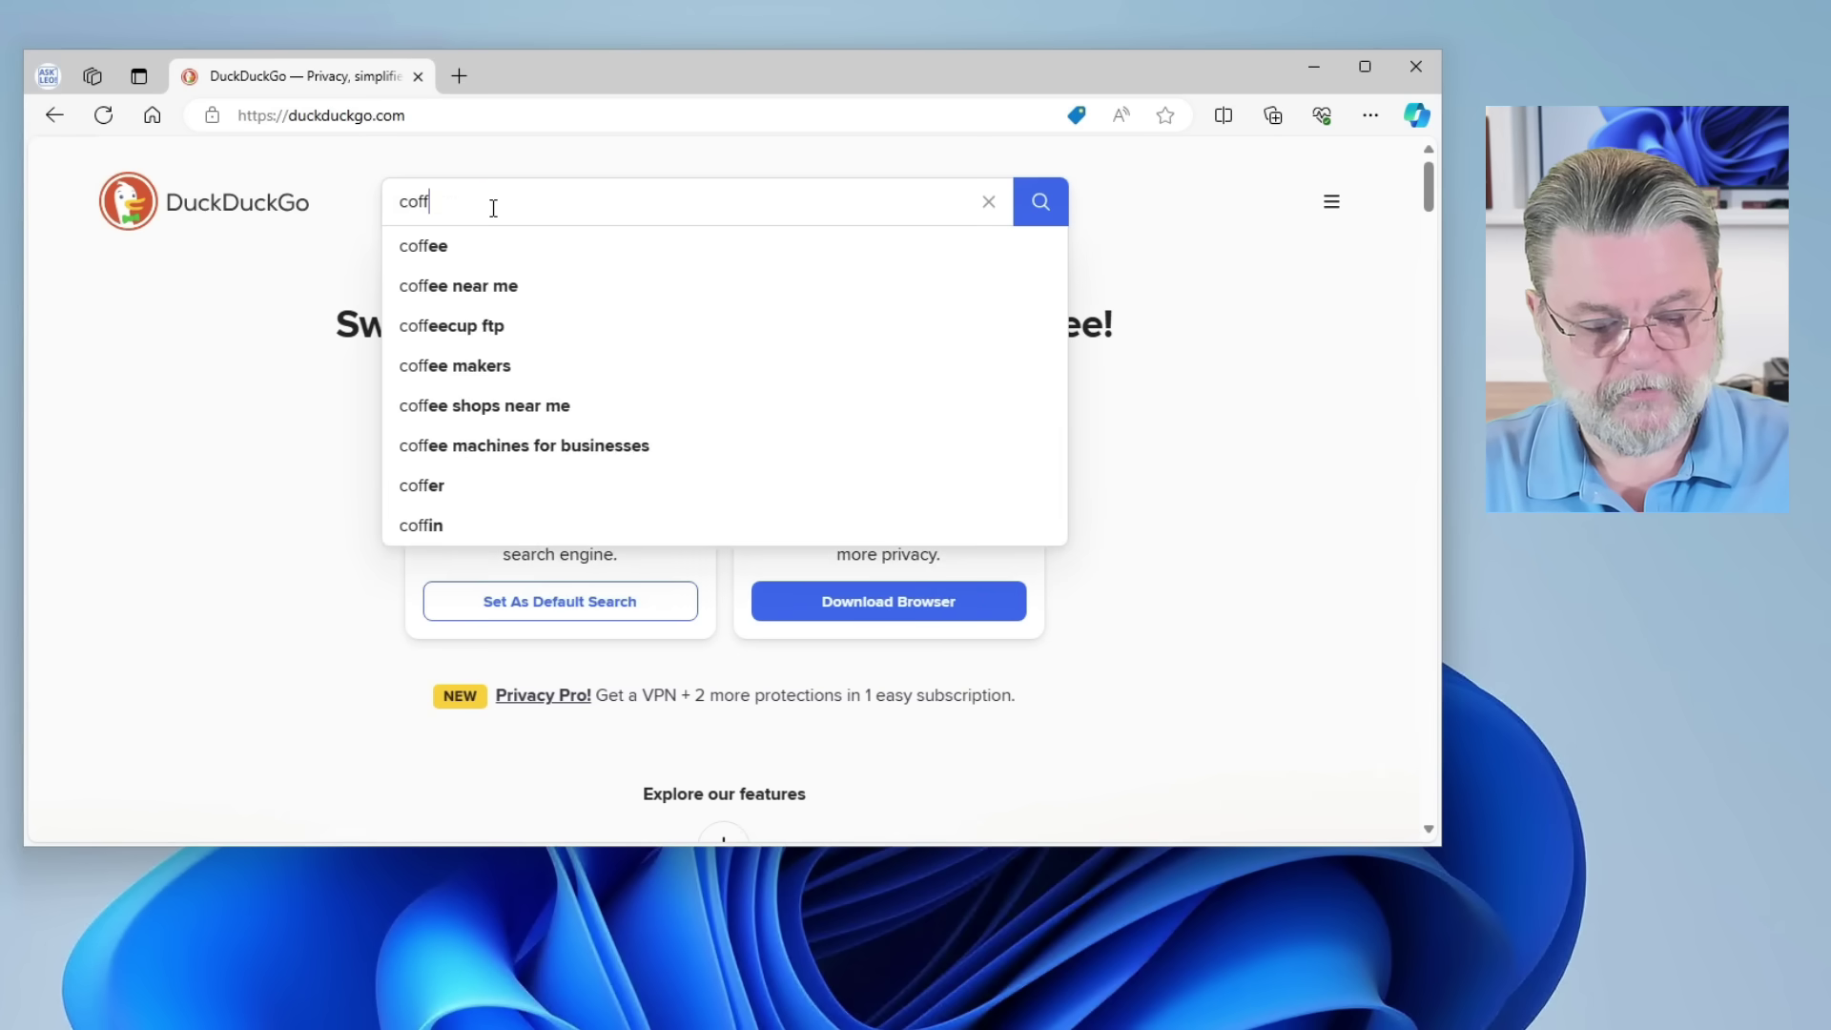
pyautogui.write('ee makers')
pyautogui.press('Return')
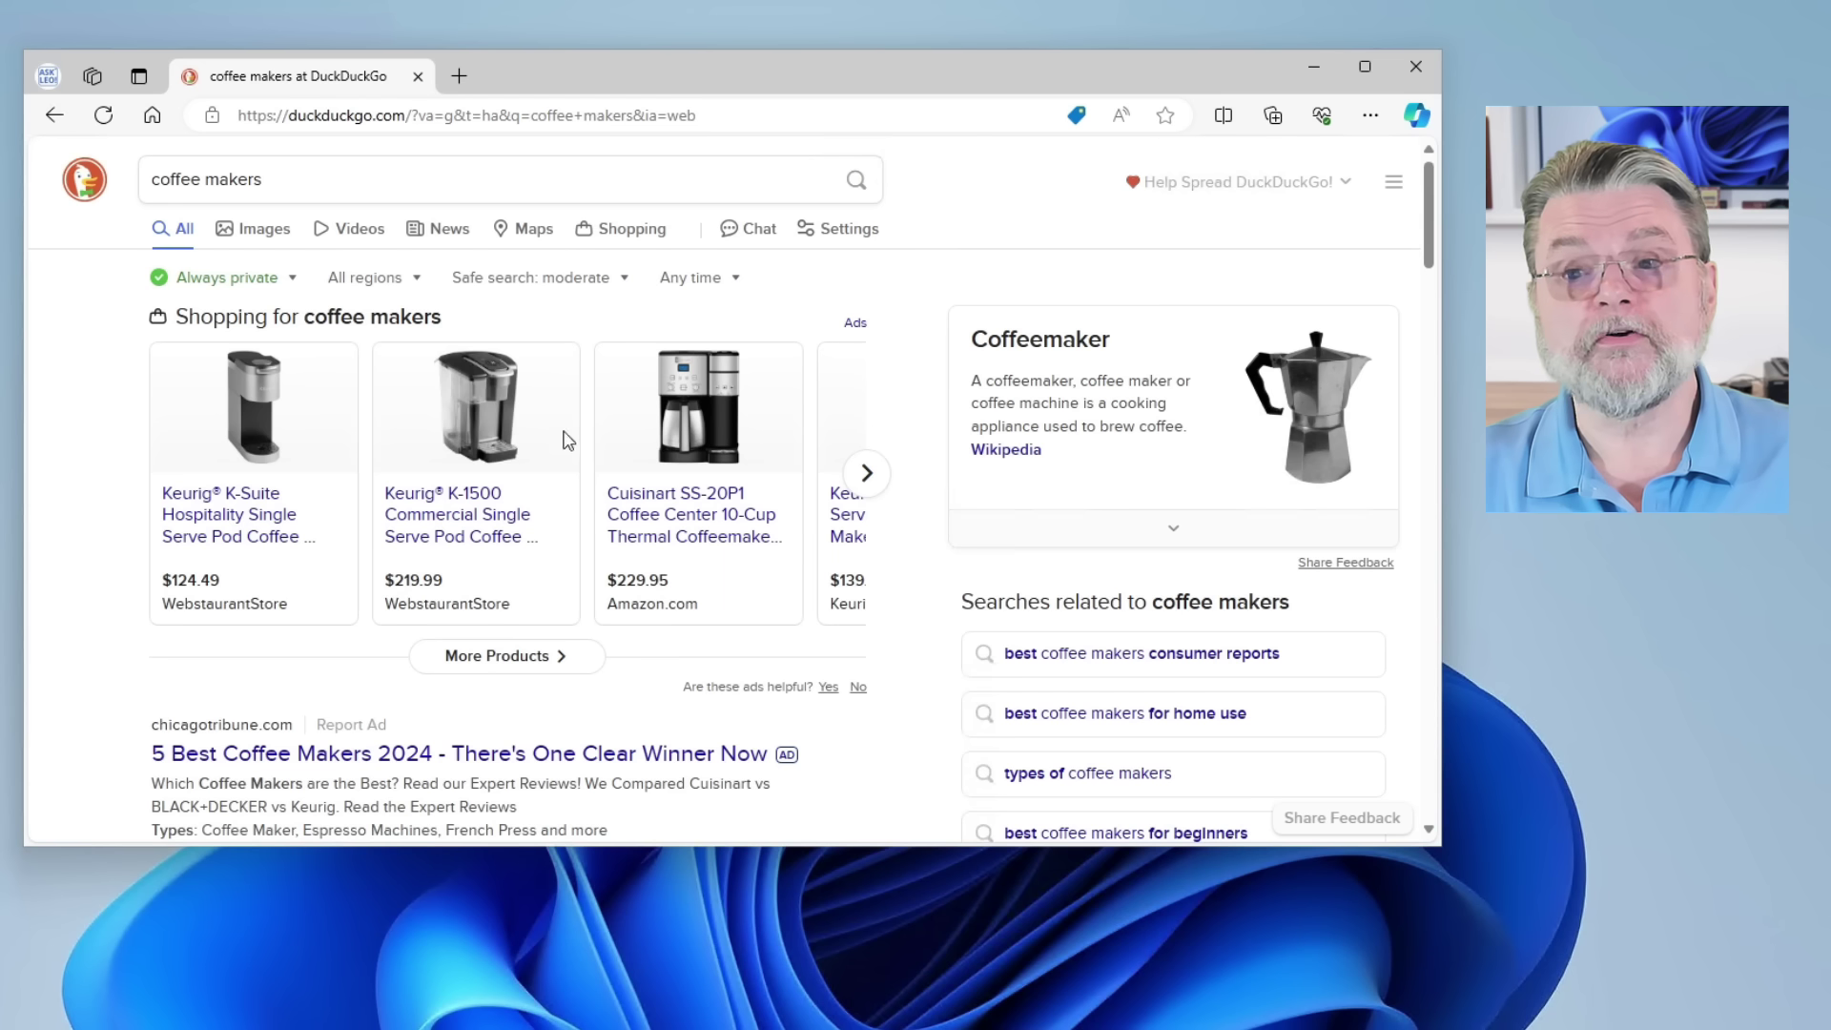
pyautogui.scroll(-1, 703, 519)
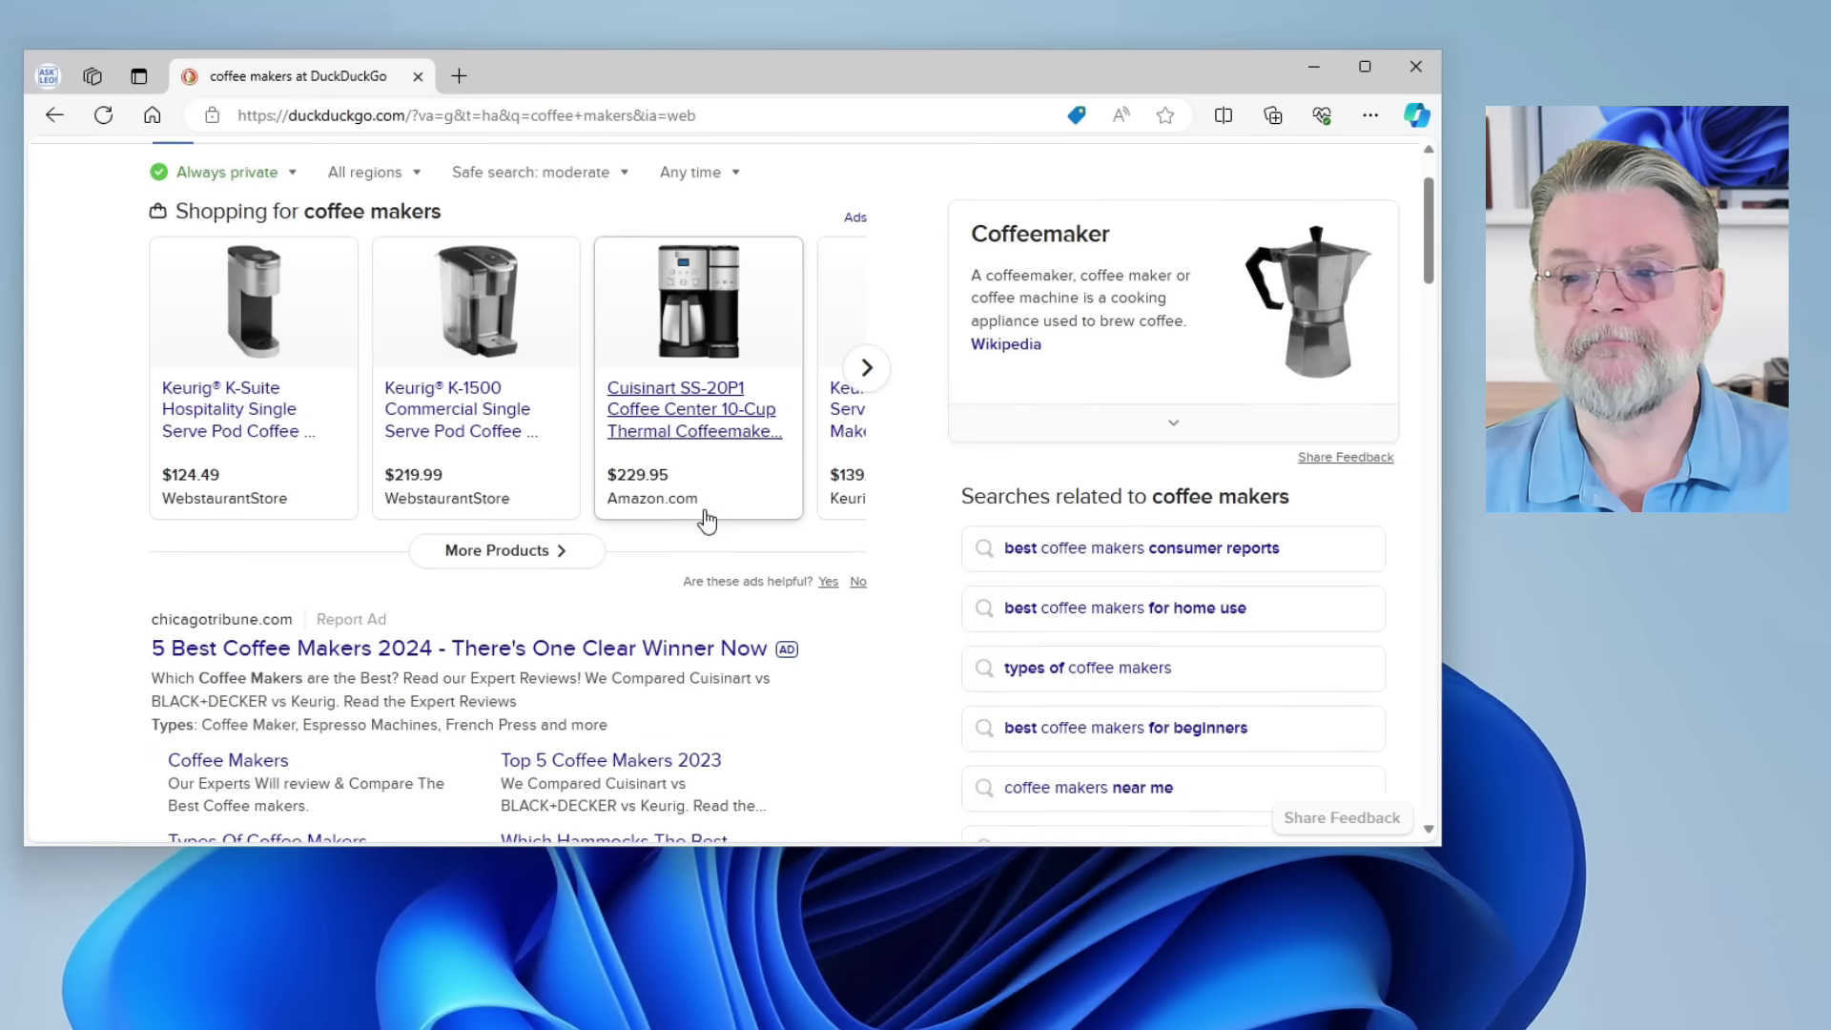
pyautogui.scroll(-2, 703, 520)
pyautogui.scroll(-1, 784, 482)
pyautogui.scroll(-3, 744, 455)
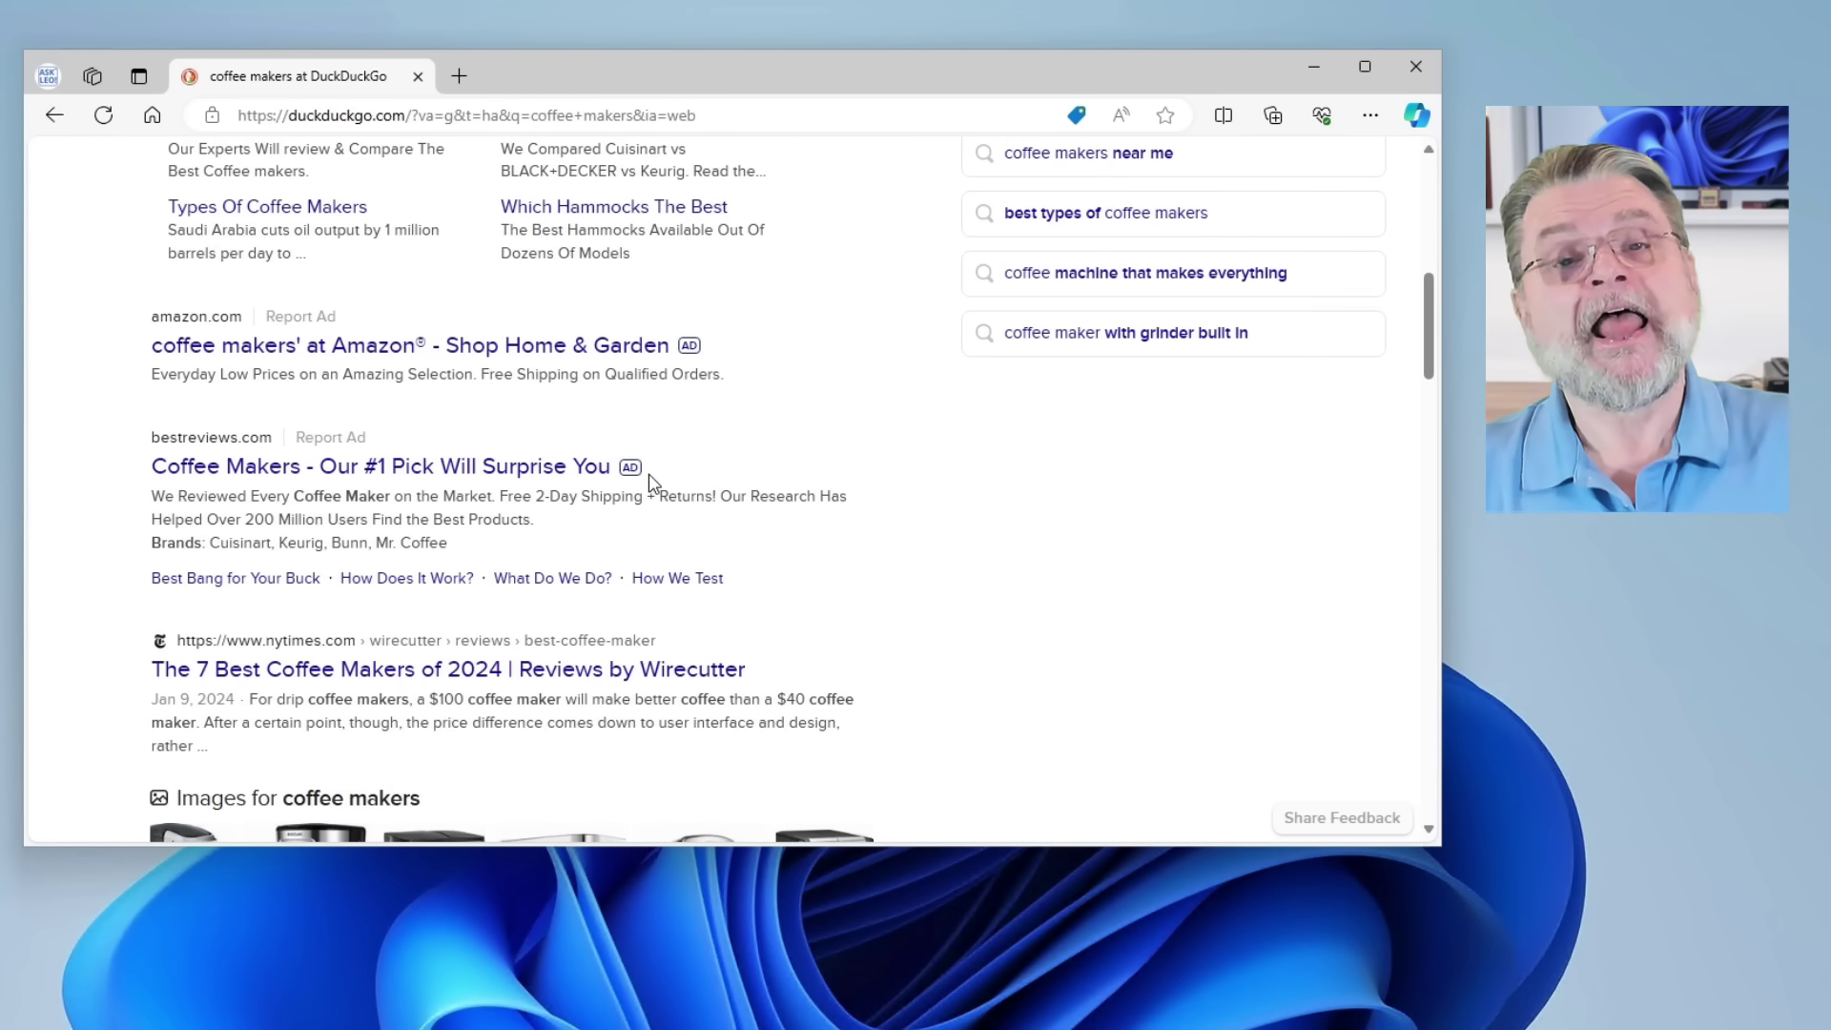
pyautogui.scroll(-1, 717, 504)
pyautogui.scroll(-1, 718, 505)
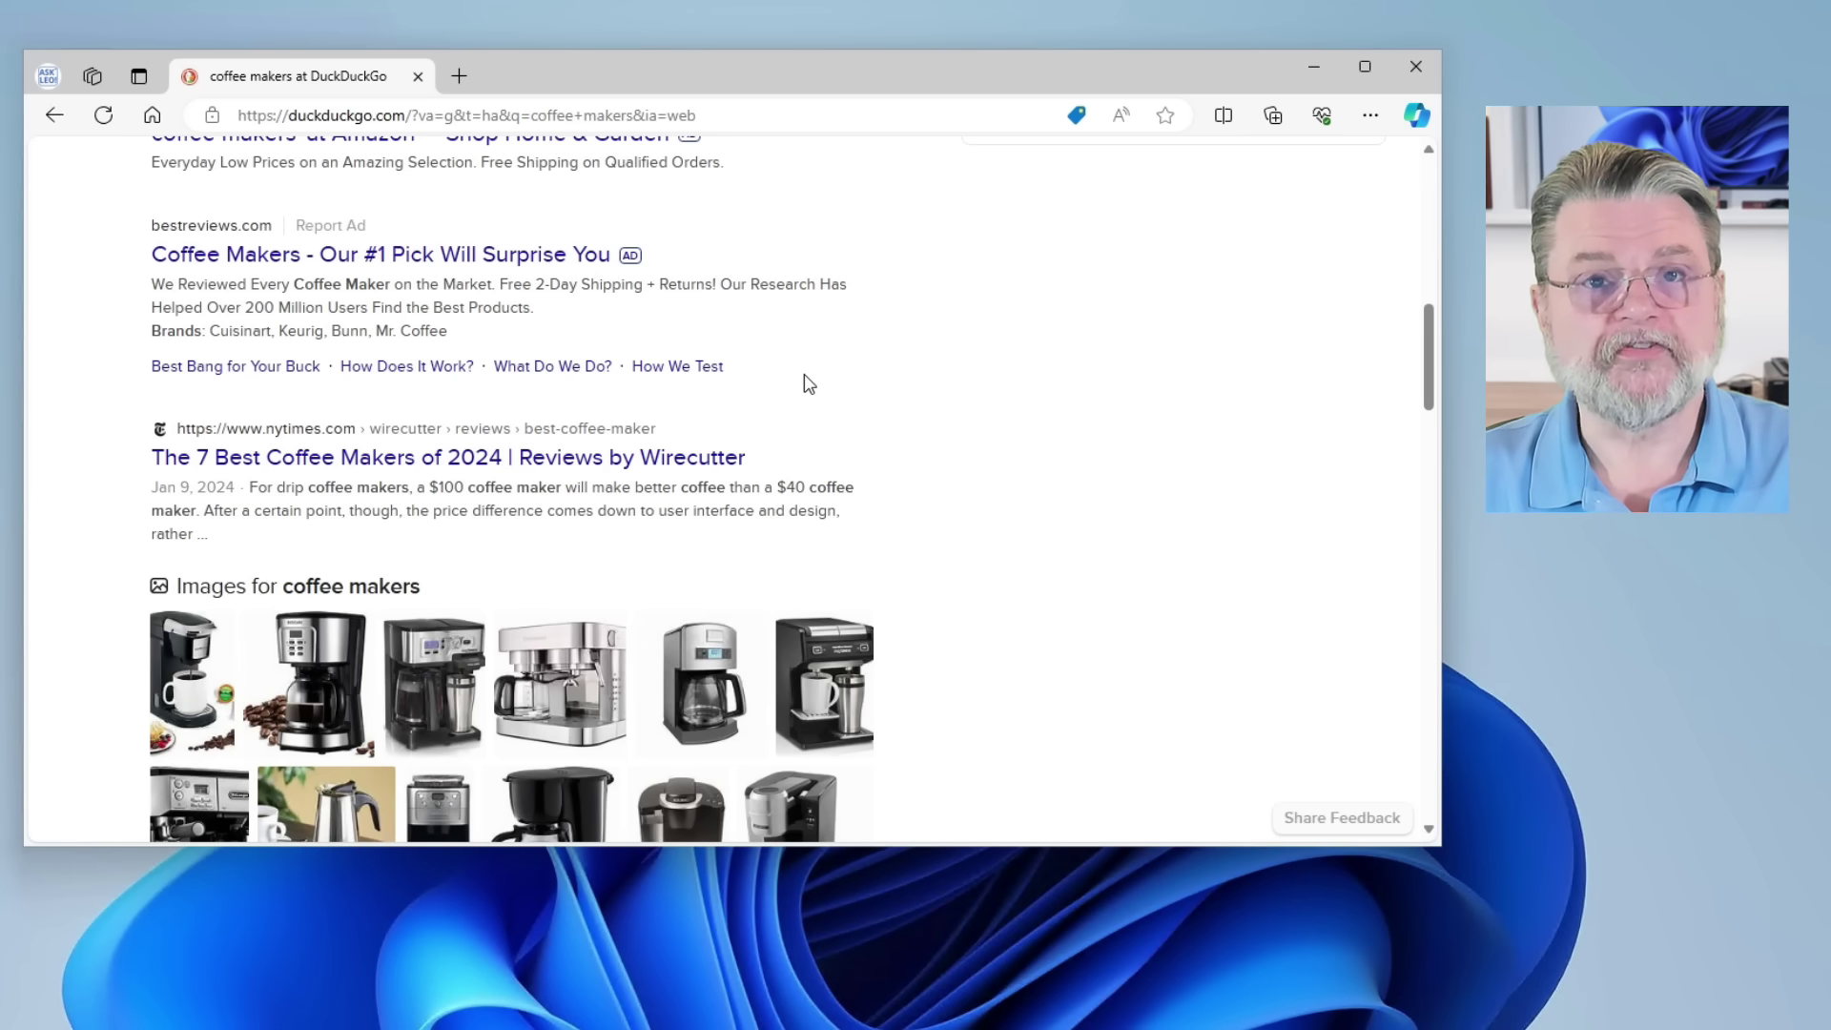
pyautogui.scroll(-3, 813, 378)
pyautogui.scroll(-2, 813, 375)
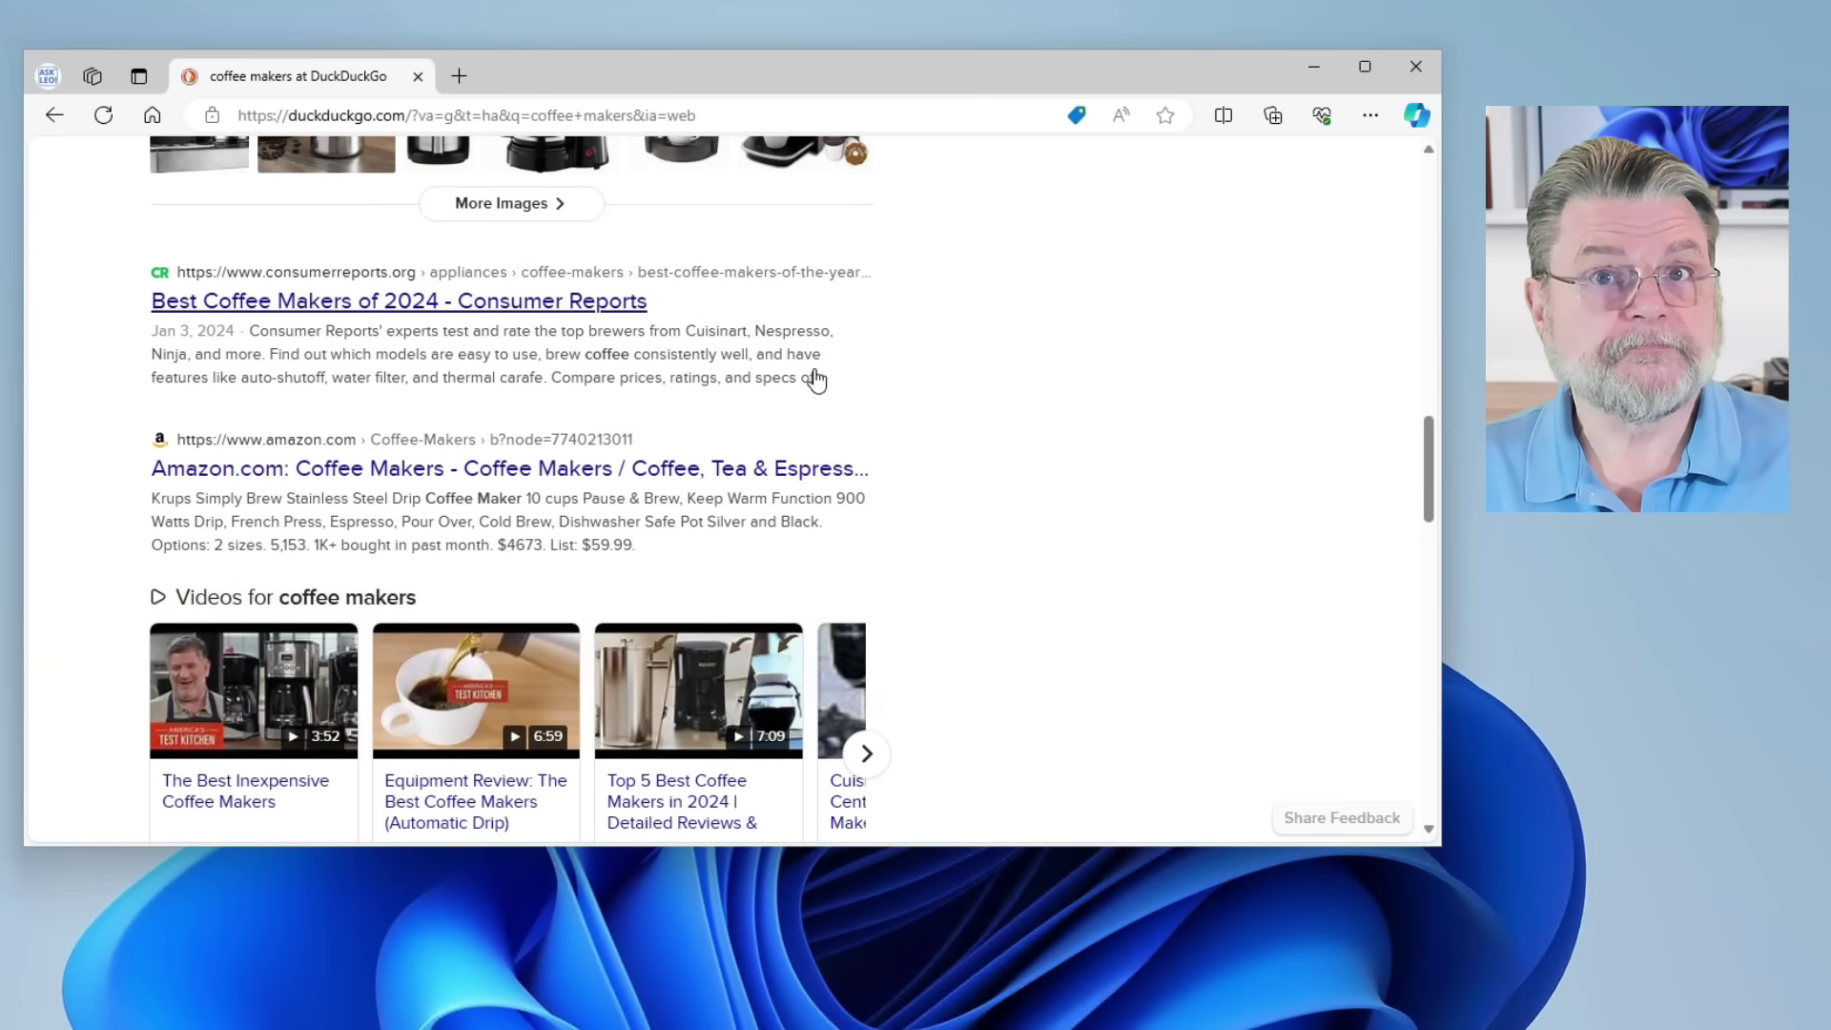
# Select the current address in the address bar, opening the recent-searches list
pyautogui.click(487, 112)
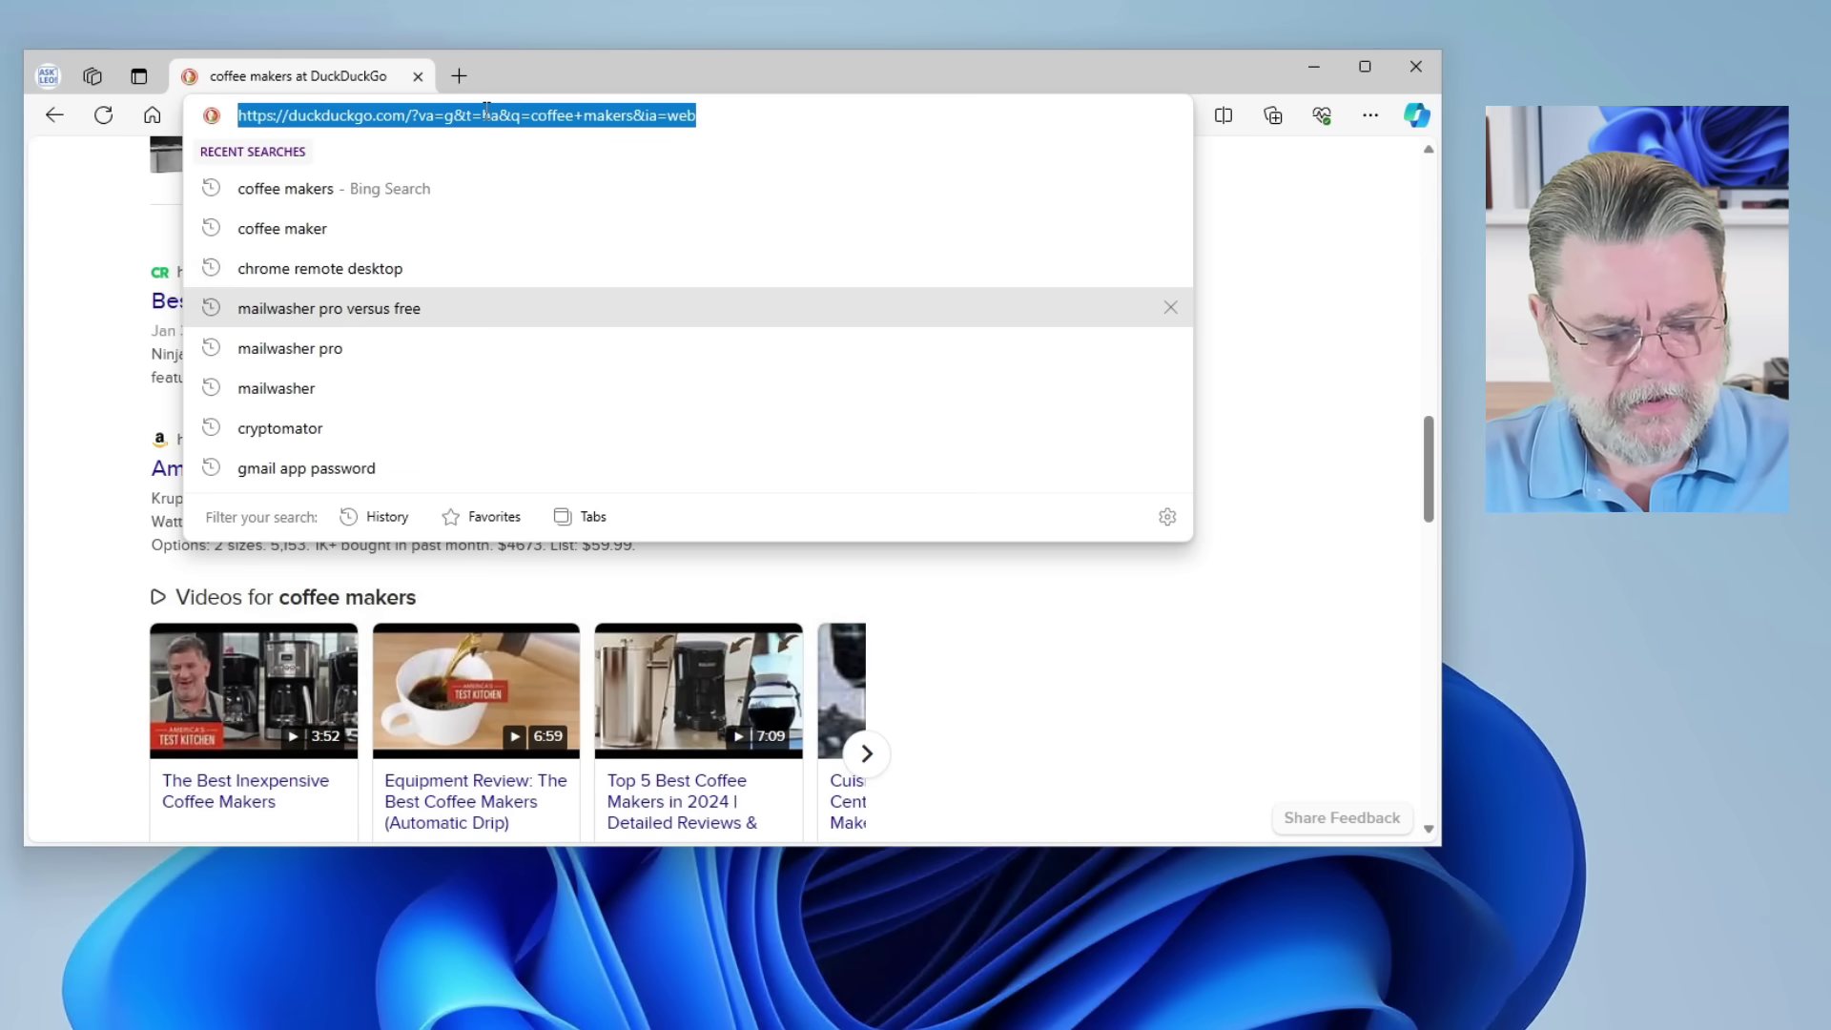
pyautogui.write('kagi.com')
# Load kagi.com and run a Kagi search for 'coffee makers'
pyautogui.press('Return')
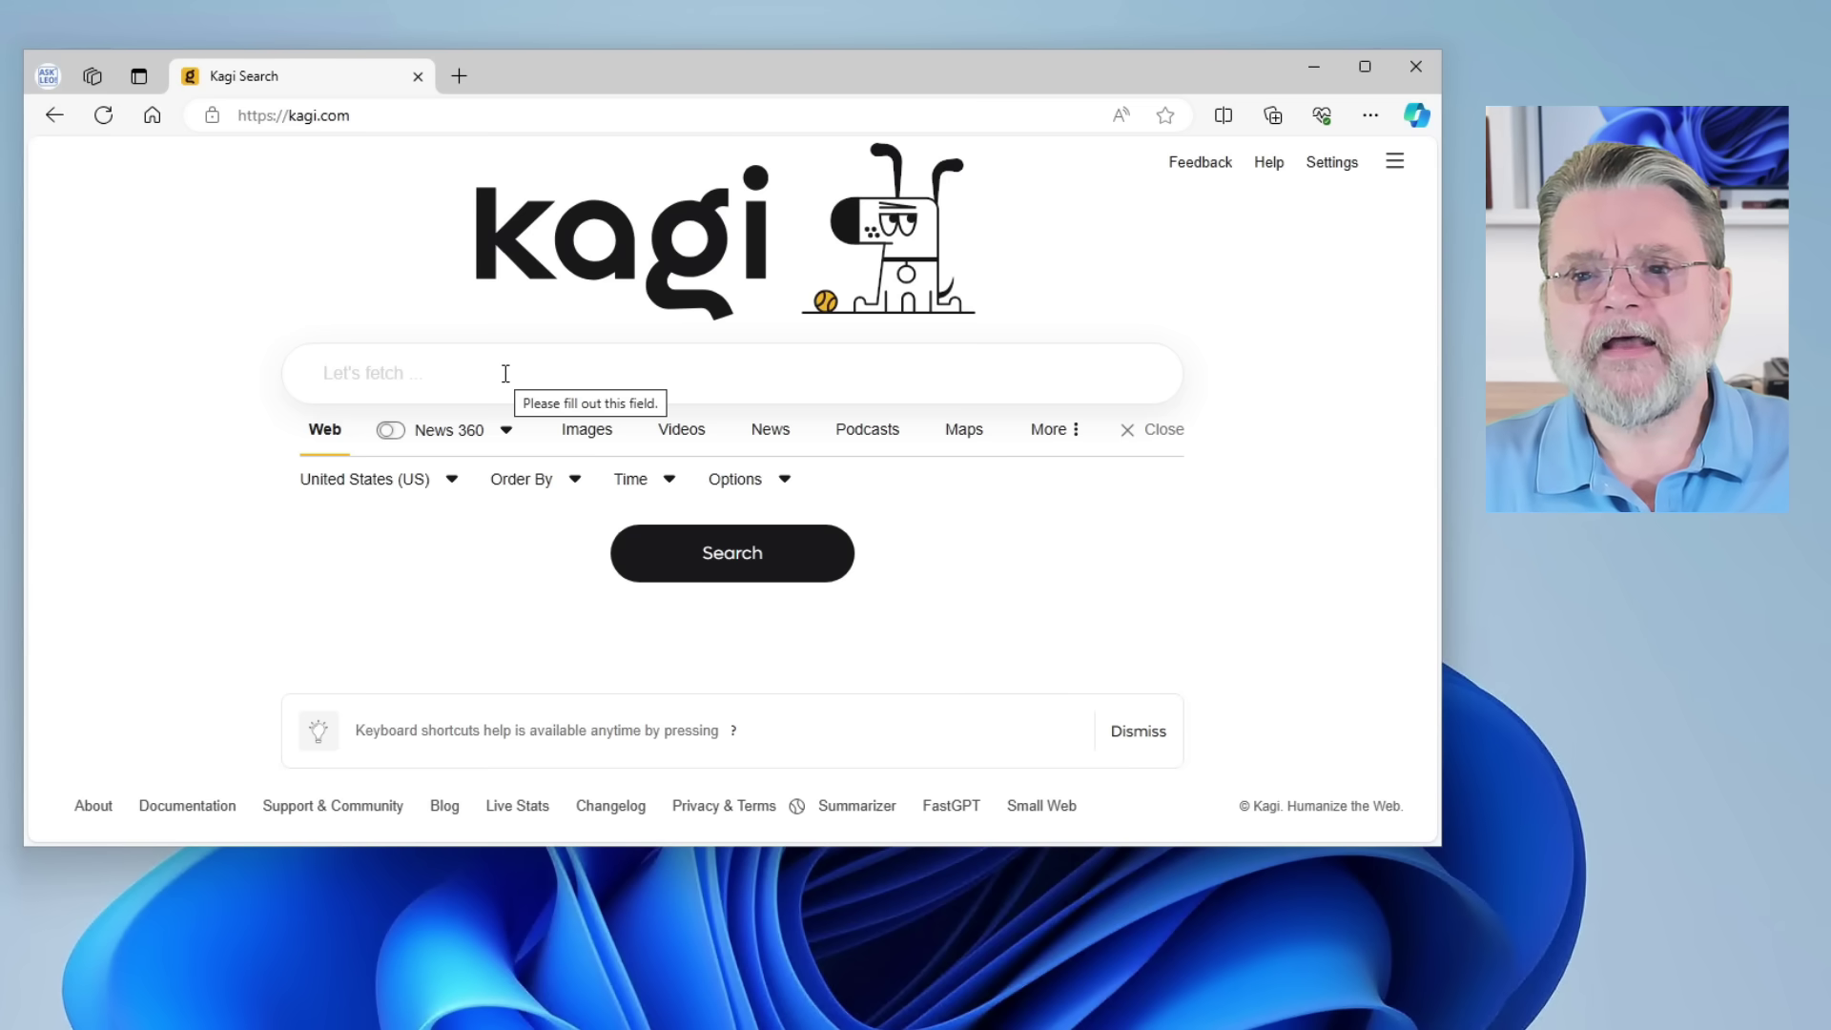
pyautogui.write('coffe')
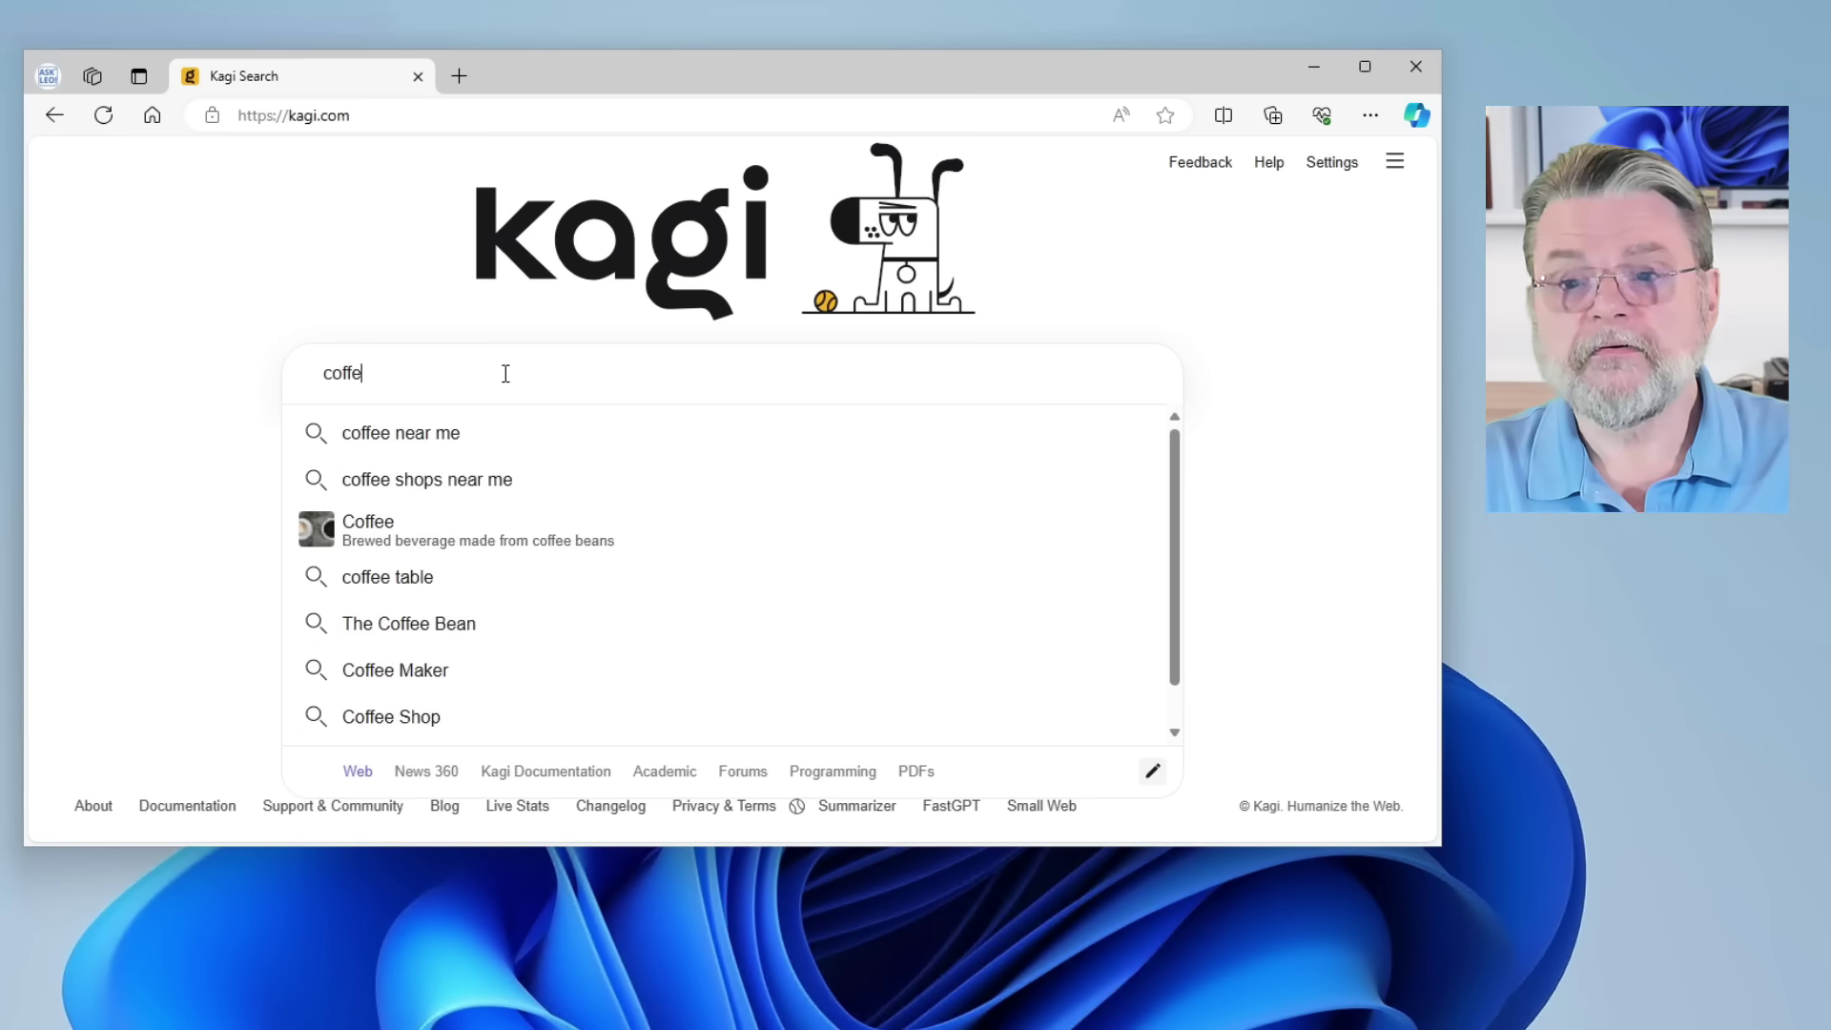
pyautogui.write('e makers')
pyautogui.press('Return')
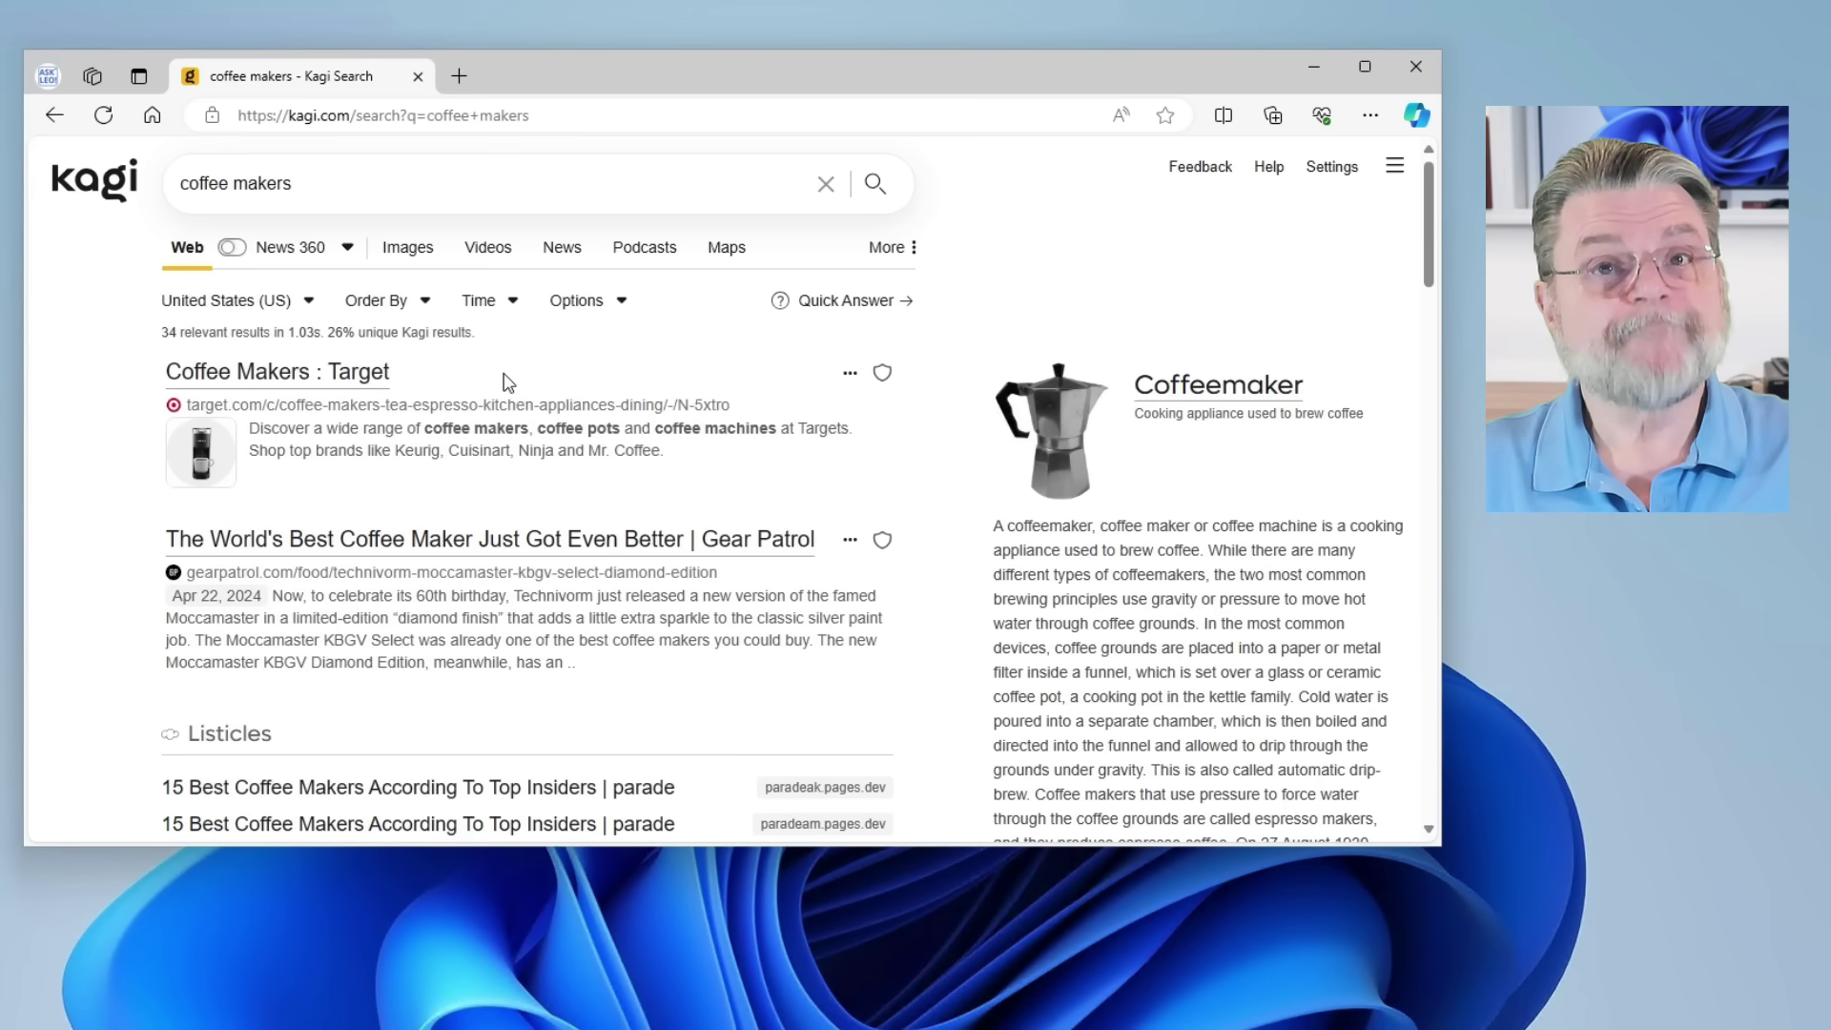